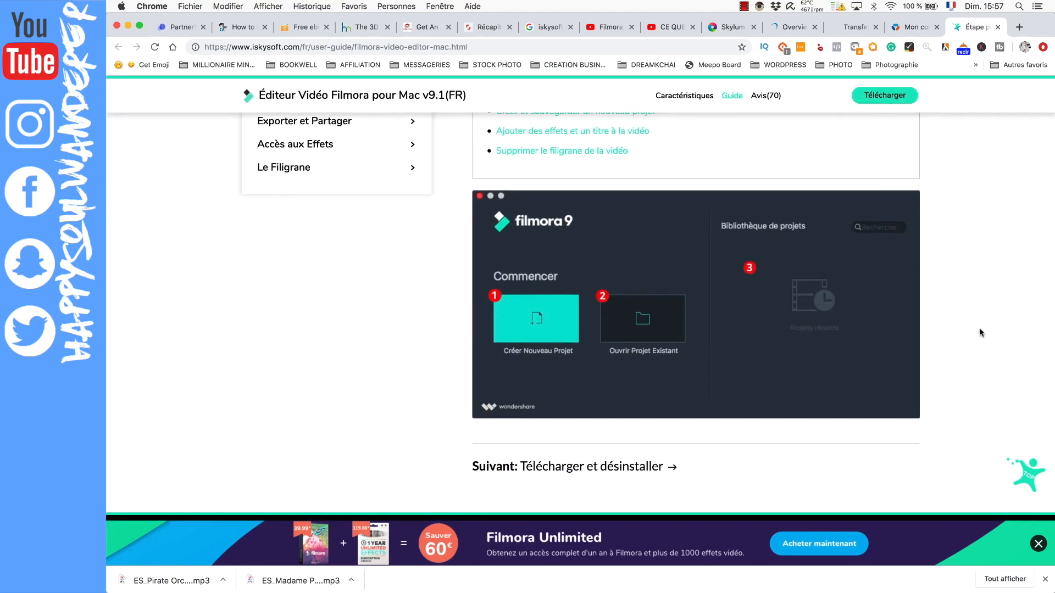
# Step: Switch from the browser to Filmora9 and create a new project in the 16:9 widescreen format
pyautogui.scroll(-3, 979, 327)
pyautogui.click(128, 27)
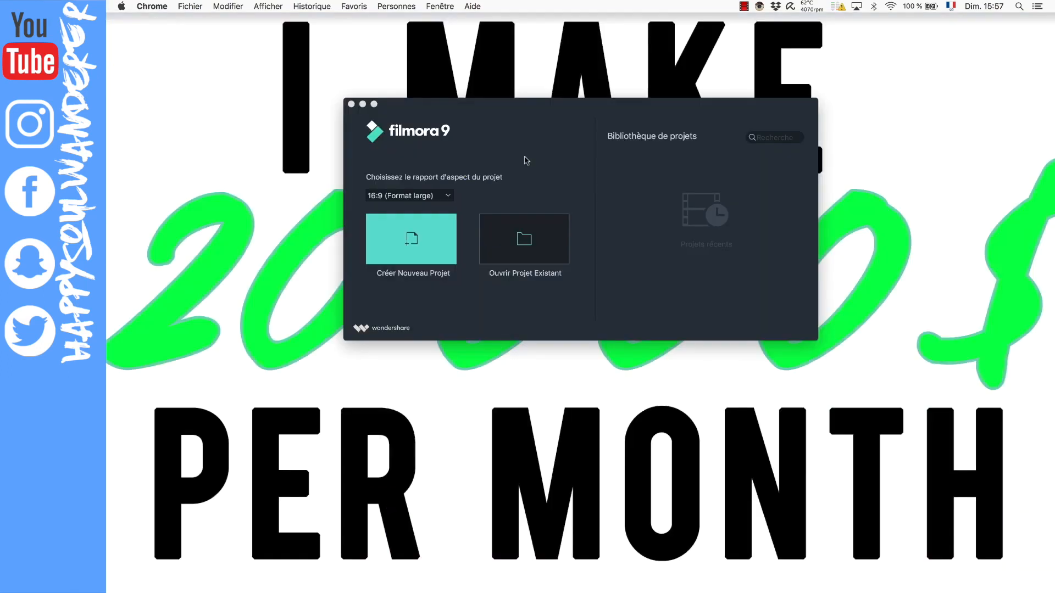
pyautogui.click(410, 241)
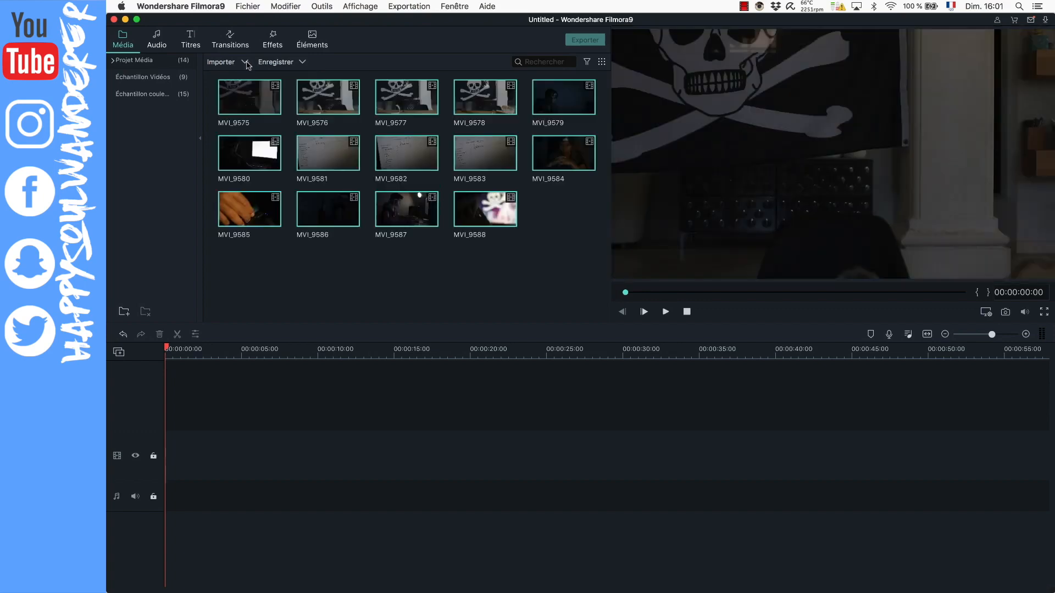
# Step: Import the DJI PHANTOM 3 PRO folder into the project media as a media folder
pyautogui.click(244, 61)
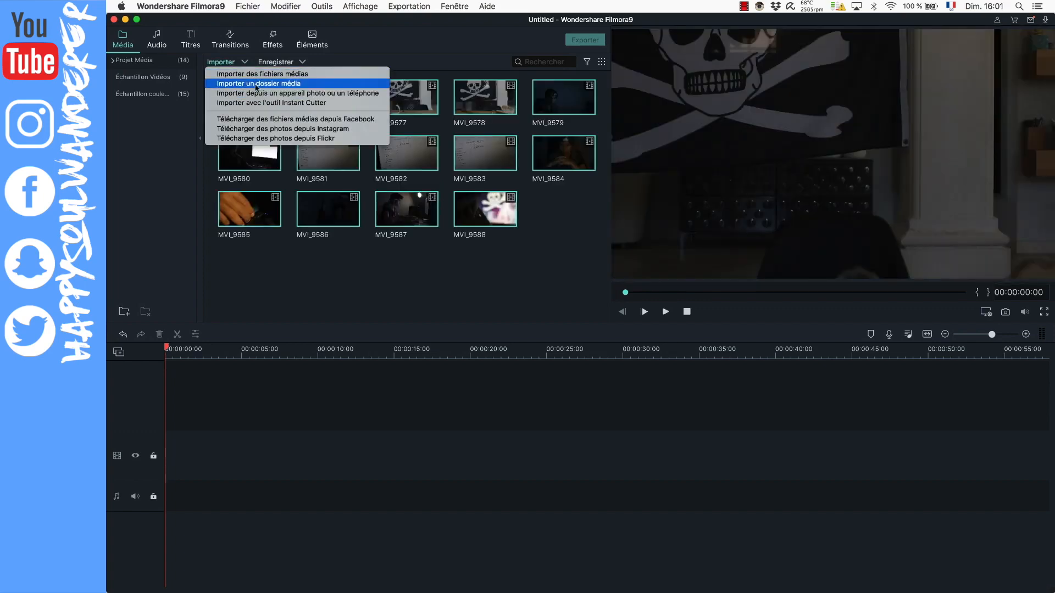
pyautogui.click(256, 84)
pyautogui.click(694, 50)
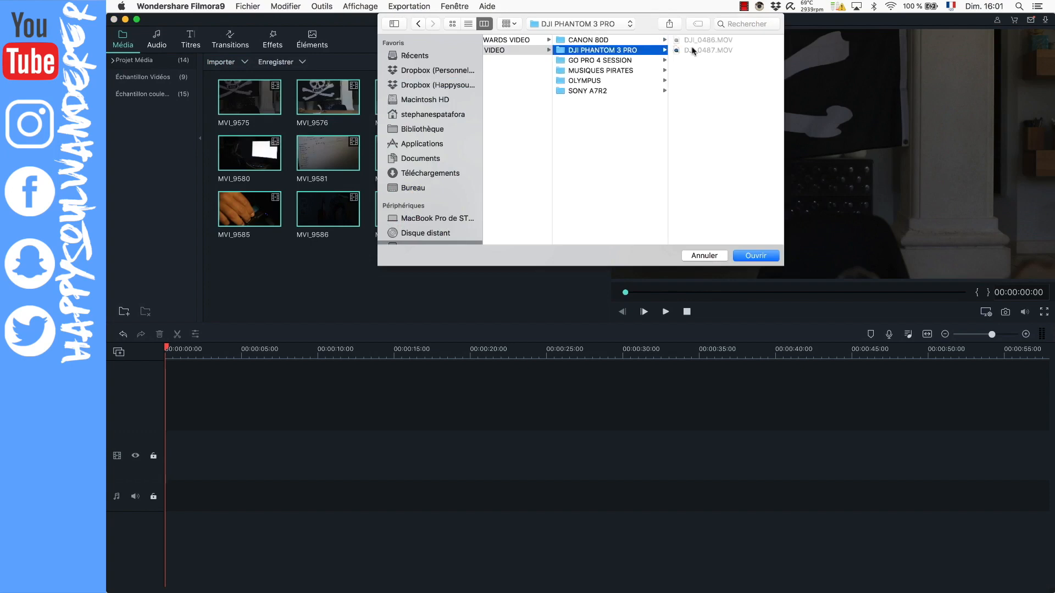
pyautogui.click(751, 256)
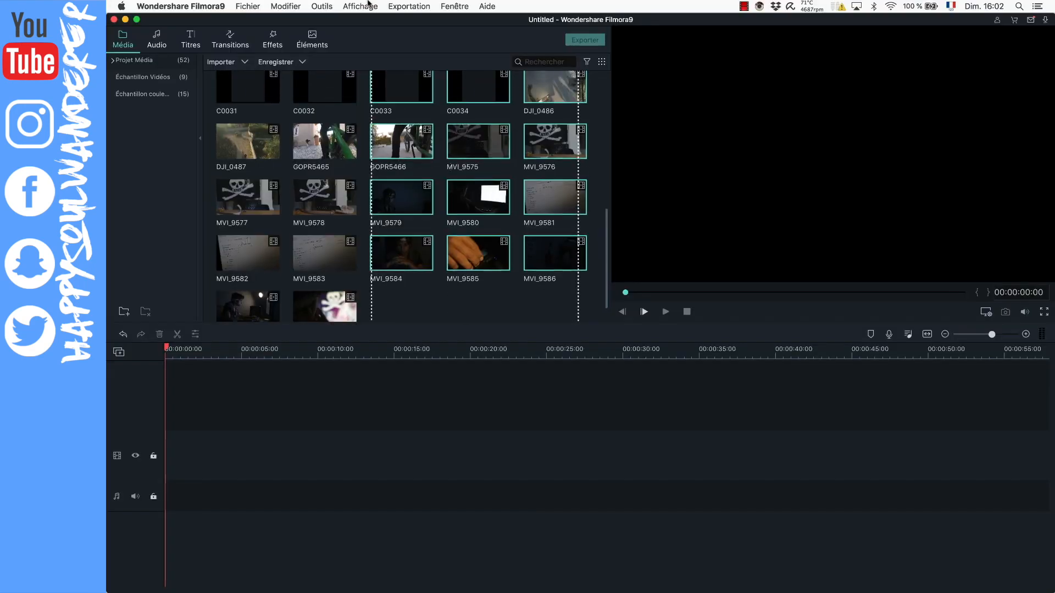
# Step: Place all imported clips, starting with C0001, on the video track from the beginning of the timeline
pyautogui.click(250, 104)
pyautogui.moveTo(250, 104); pyautogui.dragTo(170, 413)
pyautogui.hscroll(3, 243, 358)
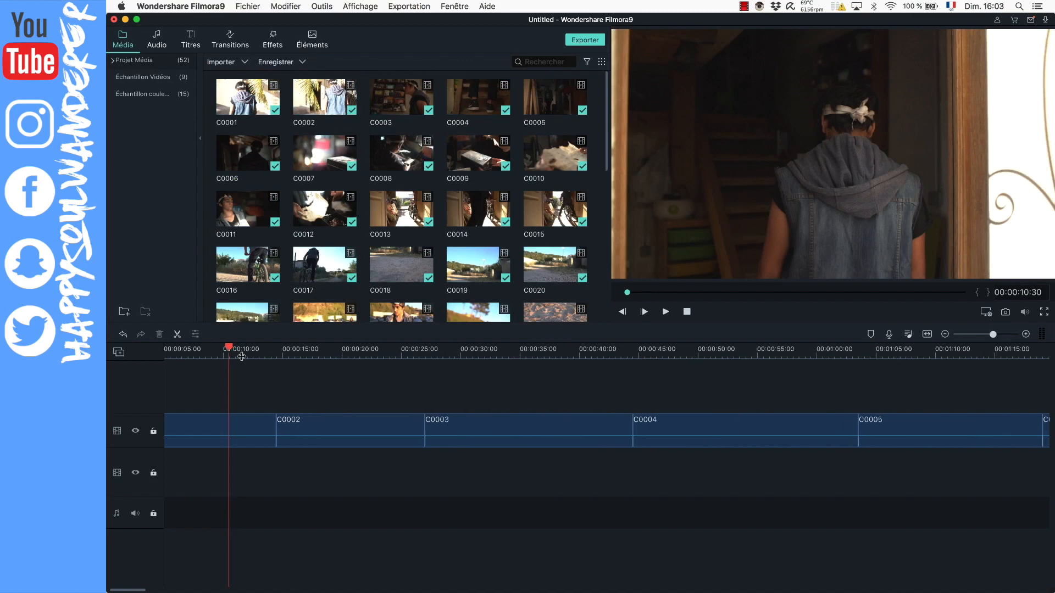
pyautogui.click(270, 419)
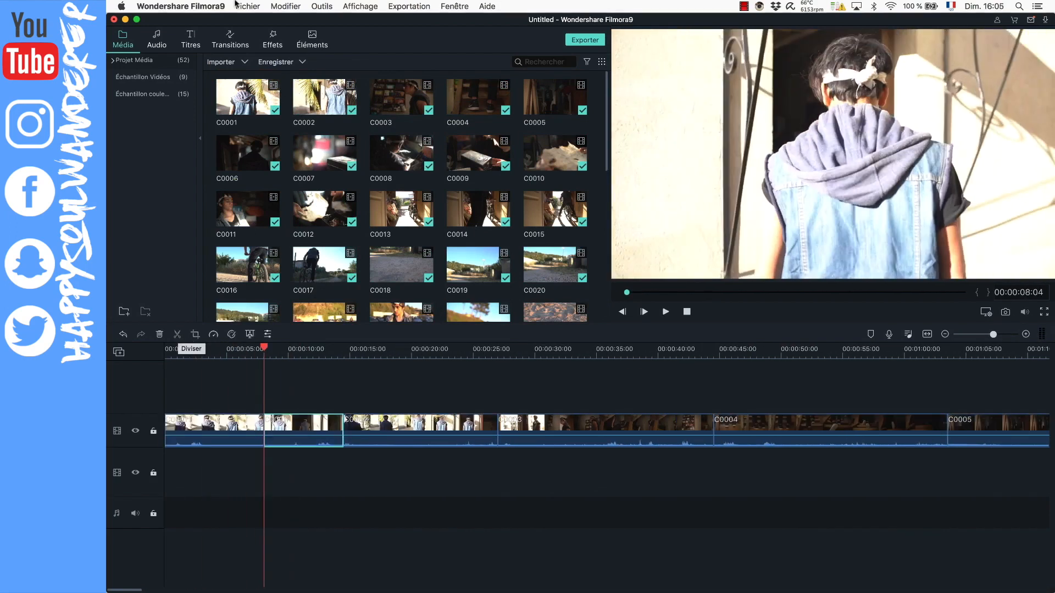
pyautogui.click(283, 6)
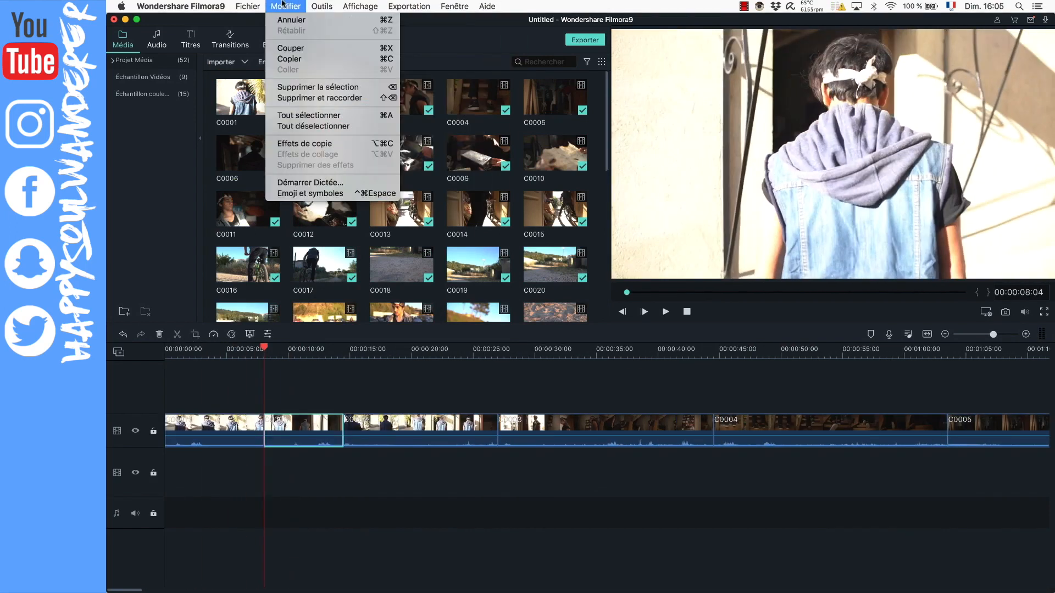
pyautogui.click(289, 368)
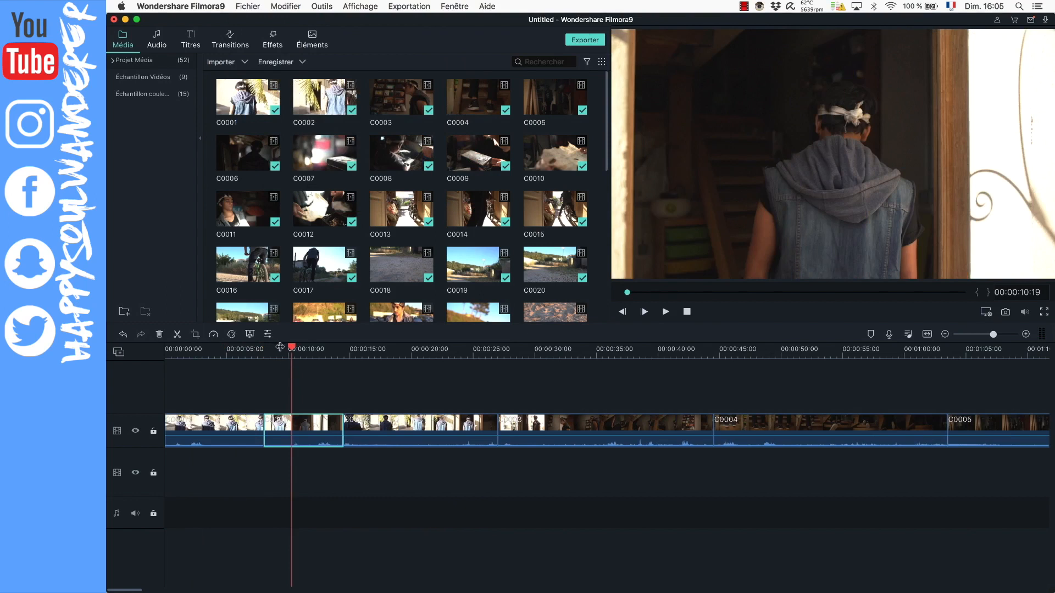
pyautogui.press('super+z')
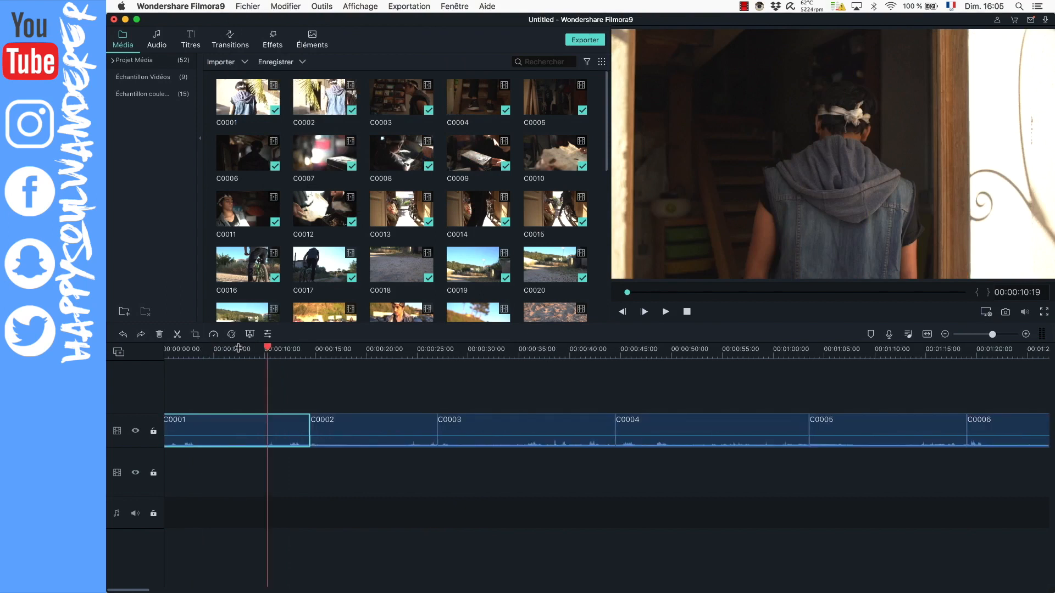
# Step: Split clip C0001 on the timeline at 00:00:09:03
pyautogui.click(238, 349)
pyautogui.moveTo(238, 348); pyautogui.dragTo(255, 348)
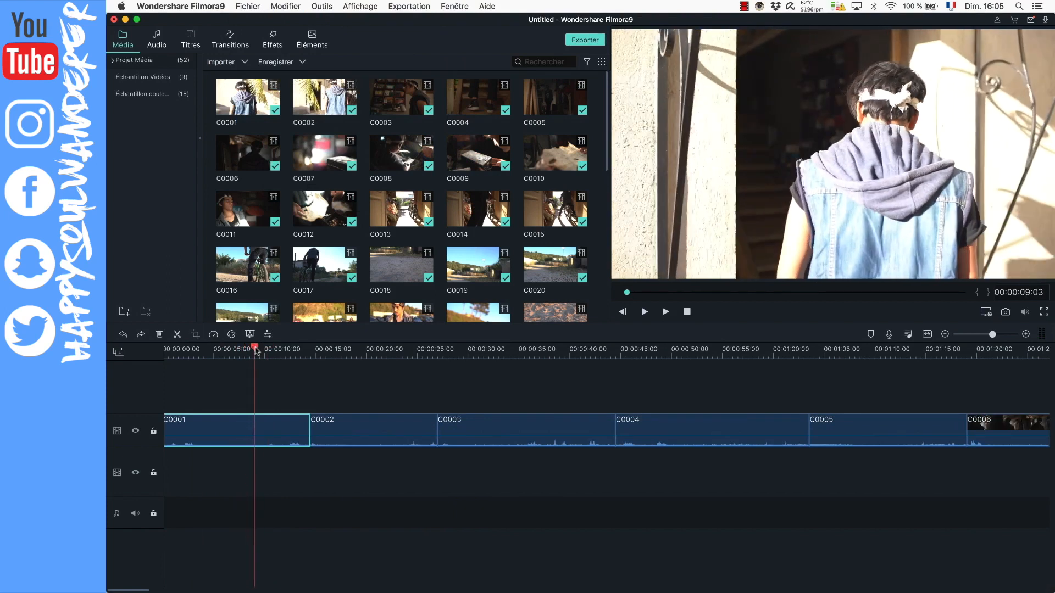
pyautogui.press('super+b')
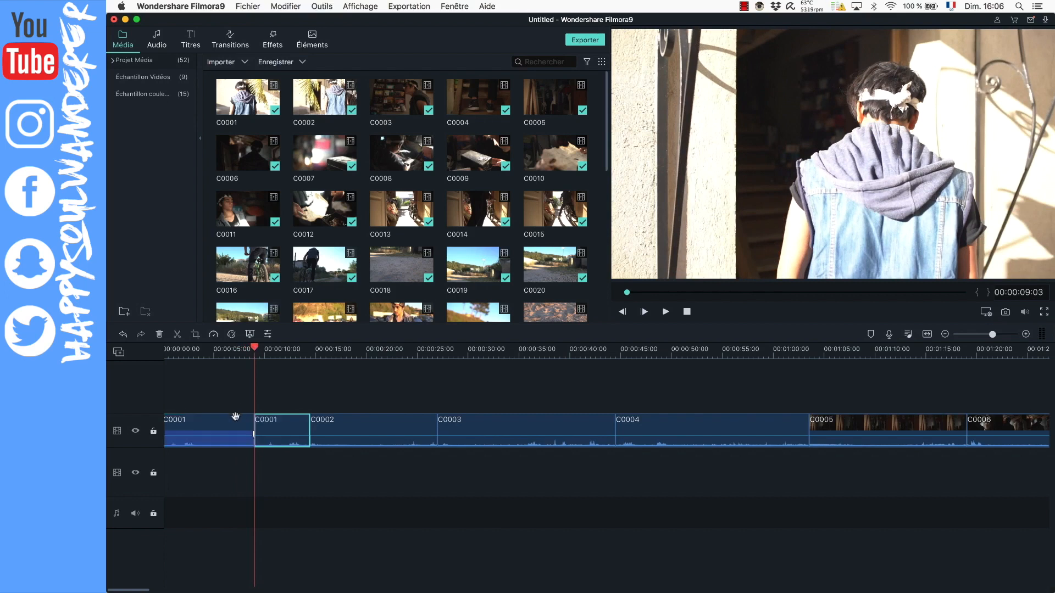
pyautogui.hscroll(-1, 225, 404)
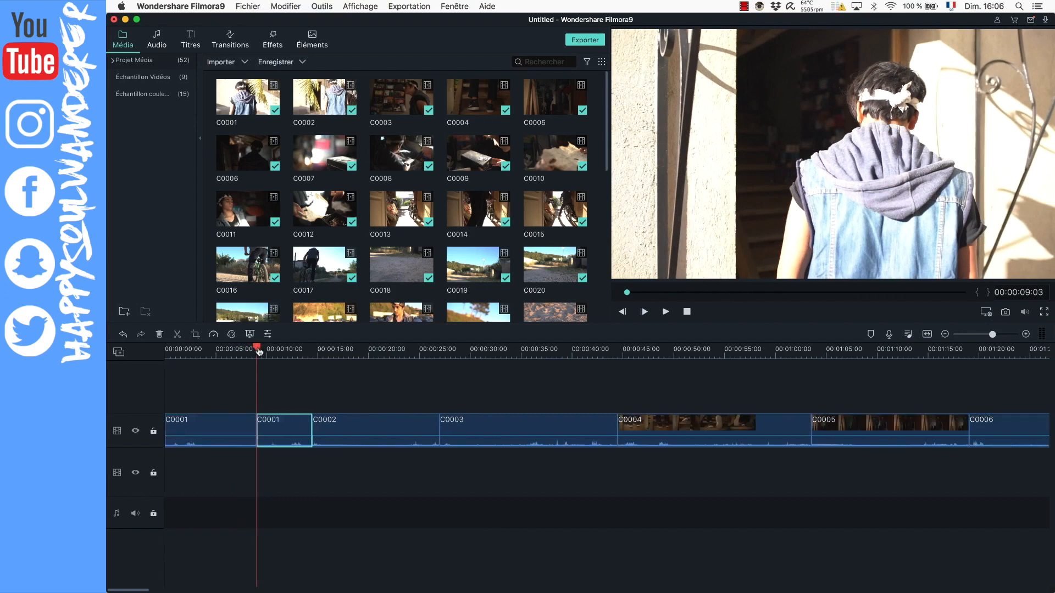
# Step: Delete the first part of clip C0001 and close the empty gap it leaves at the start of the timeline
pyautogui.click(238, 421)
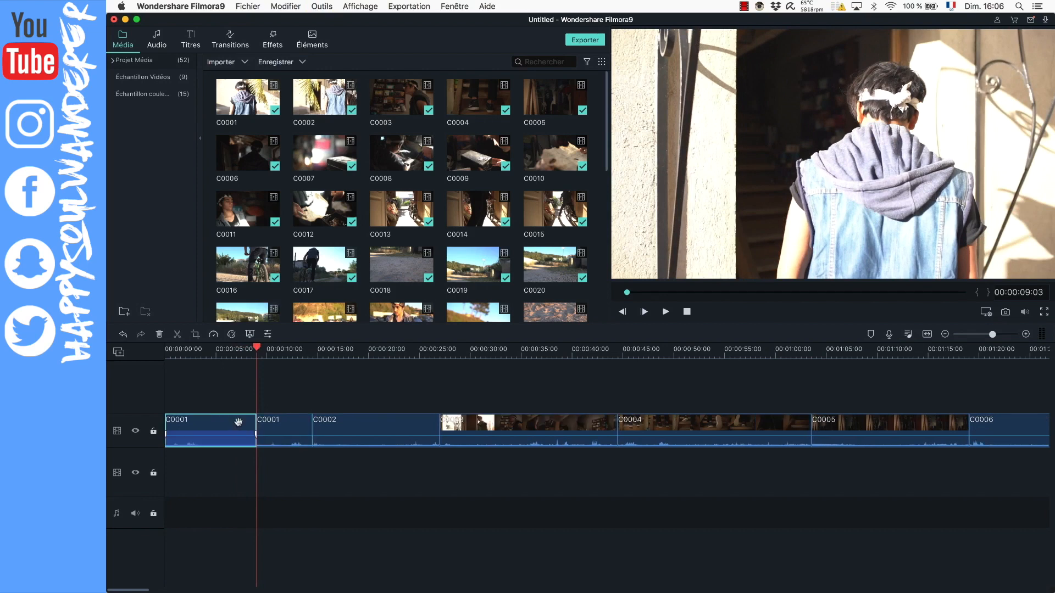
pyautogui.press('Delete')
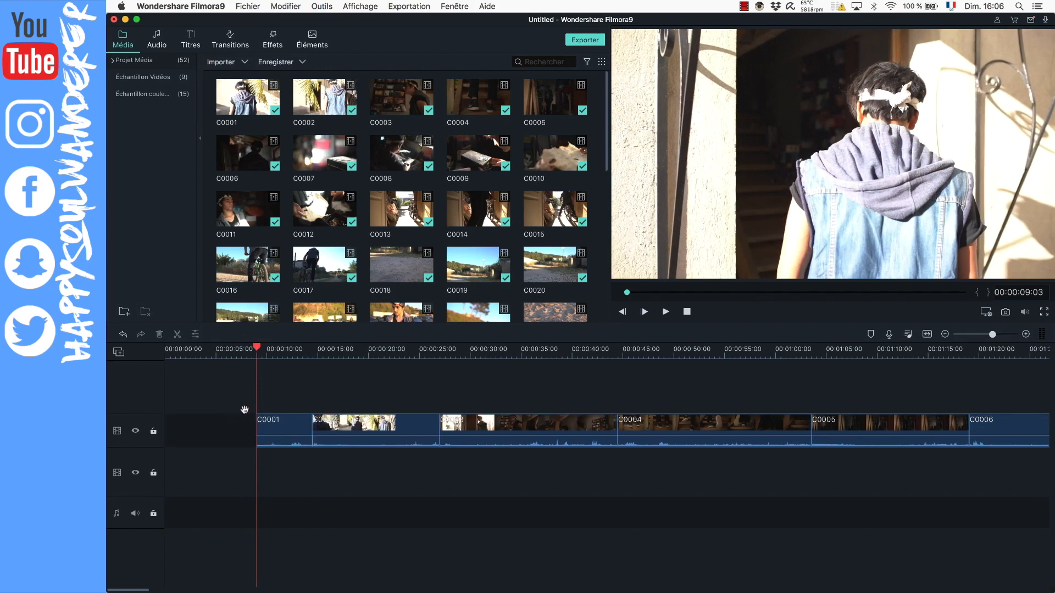
pyautogui.click(233, 425)
pyautogui.press('Delete')
# Step: Examine the audio settings of the first C0002 clip and the cut around 00:00:12:32 on the timeline
pyautogui.moveTo(182, 441); pyautogui.dragTo(199, 473)
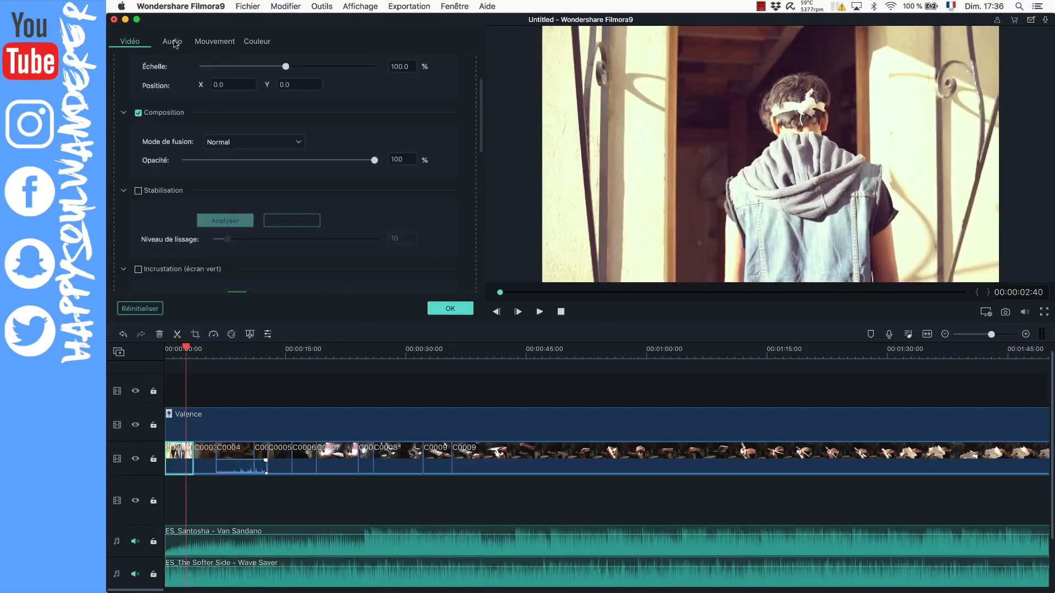
pyautogui.click(173, 43)
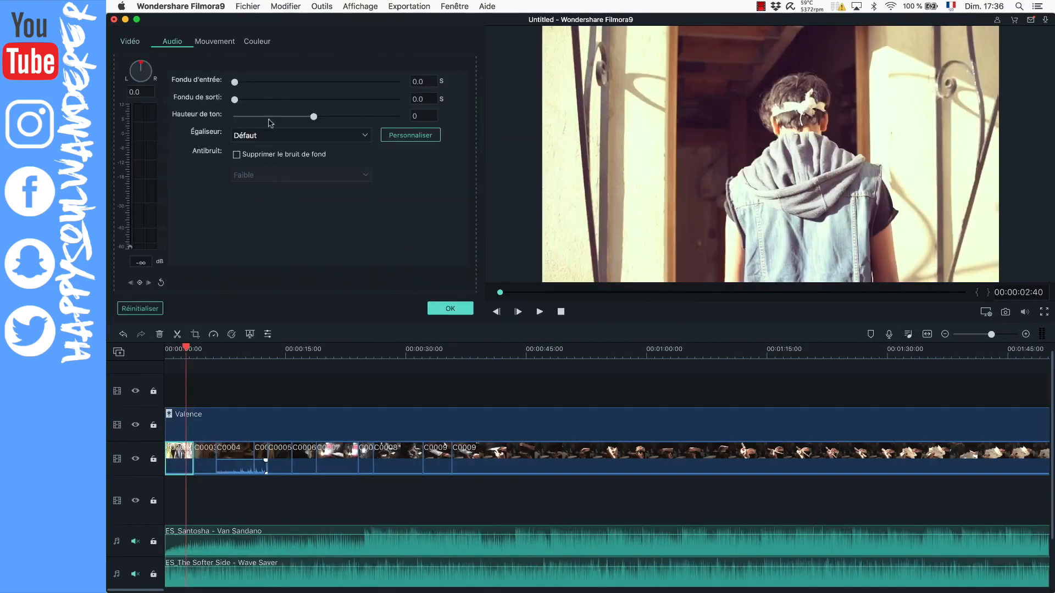
pyautogui.moveTo(266, 354); pyautogui.dragTo(268, 353)
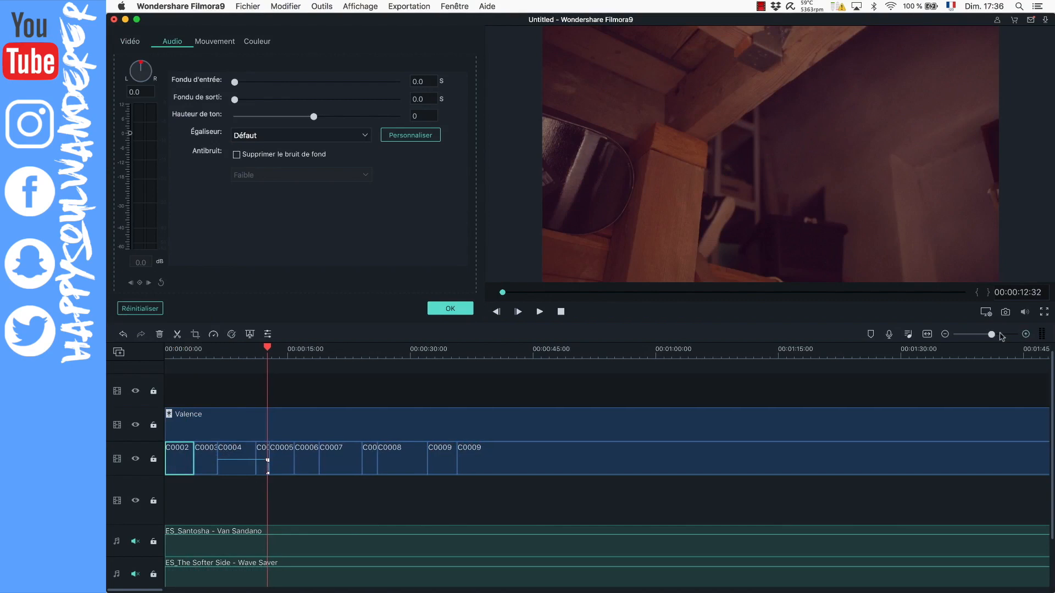
pyautogui.moveTo(990, 336); pyautogui.dragTo(1001, 336)
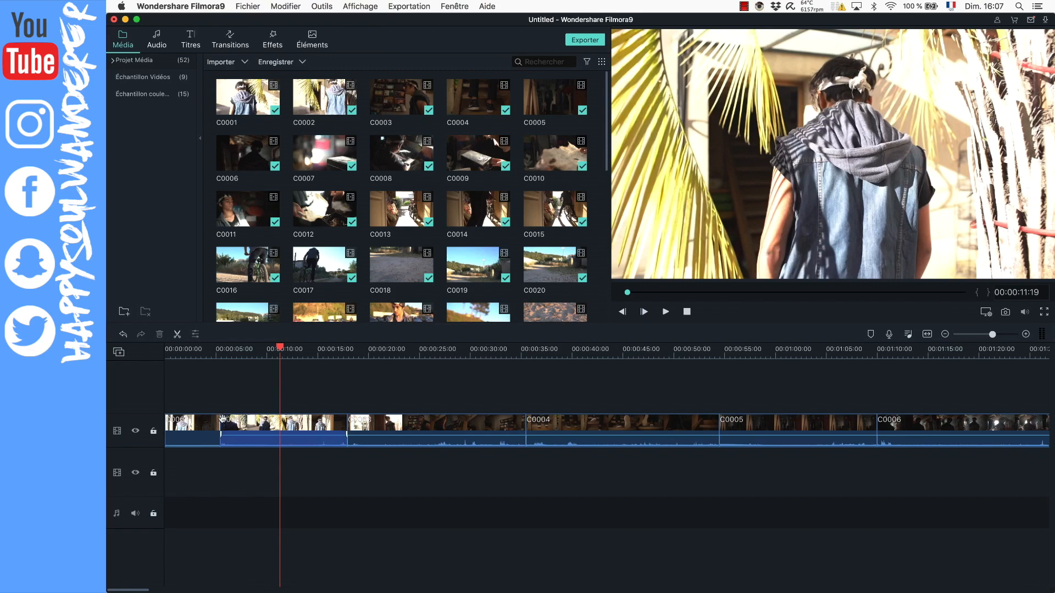
# Step: Trim the start of clip C0002 to the playhead at 00:00:11:19 and delete the gap before it
pyautogui.moveTo(221, 423); pyautogui.dragTo(279, 415)
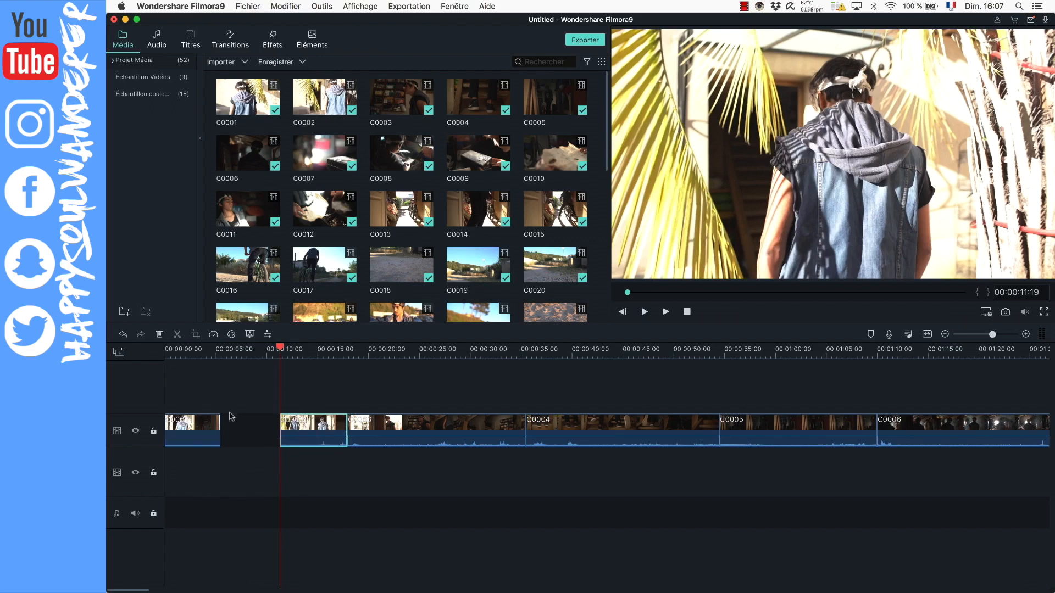
pyautogui.click(252, 438)
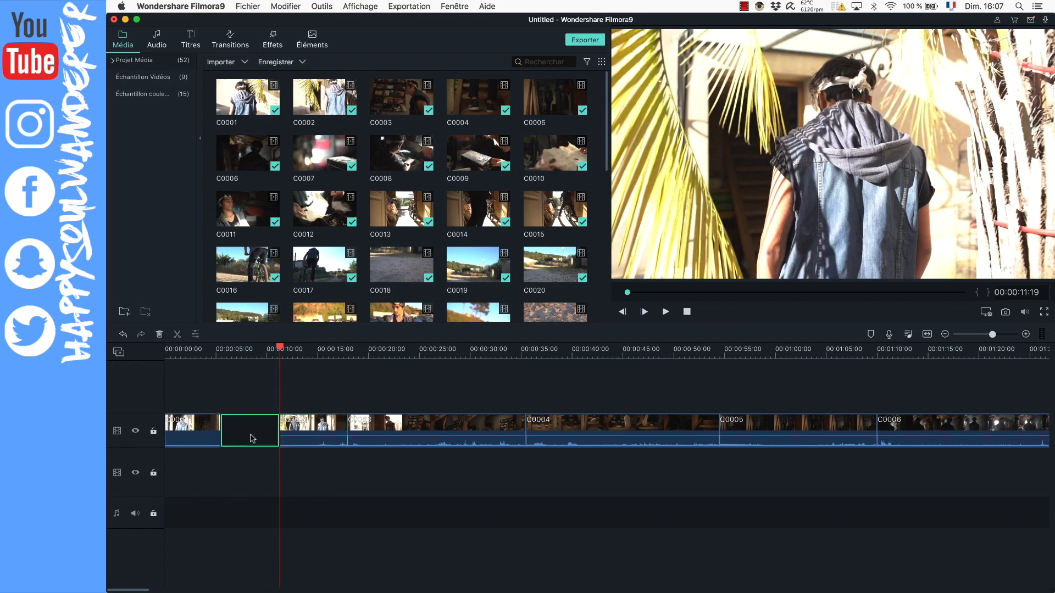
pyautogui.press('Delete')
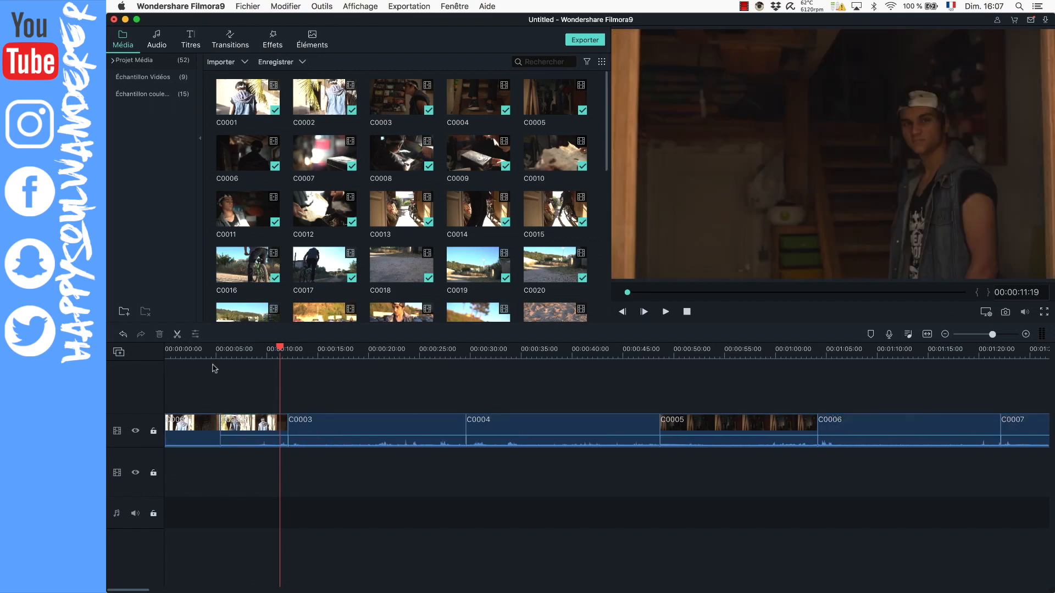
# Step: Cut off the end of clip C0002 and the beginning of clip C0003, closing the gaps between them
pyautogui.moveTo(204, 352); pyautogui.dragTo(298, 350)
pyautogui.press('super+b')
pyautogui.click(278, 431)
pyautogui.press('Delete')
pyautogui.click(281, 427)
pyautogui.press('Delete')
# Step: Play back clip C0003 and split it at about 00:00:13 on the timeline
pyautogui.press('space')
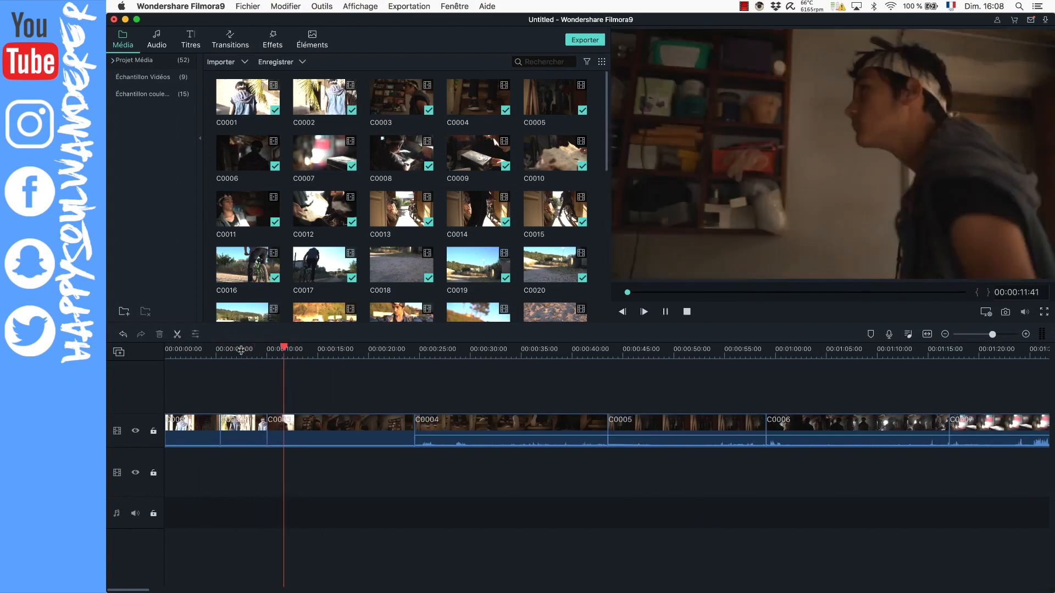
pyautogui.press('space')
pyautogui.press('super+b')
# Step: Split clip C0004 at 00:00:31:04 and delete the part before the cut, closing the gap
pyautogui.moveTo(384, 355); pyautogui.dragTo(539, 350)
pyautogui.press('Left')
pyautogui.press('Left')
pyautogui.press('Left')
pyautogui.press('Left')
pyautogui.press('Left')
pyautogui.press('Left')
pyautogui.press('Left')
pyautogui.press('Left')
pyautogui.press('Left')
pyautogui.press('Left')
pyautogui.press('Left')
pyautogui.press('Left')
pyautogui.press('Left')
pyautogui.press('Left')
pyautogui.press('Left')
pyautogui.press('Left')
pyautogui.press('Left')
pyautogui.press('Left')
pyautogui.press('Left')
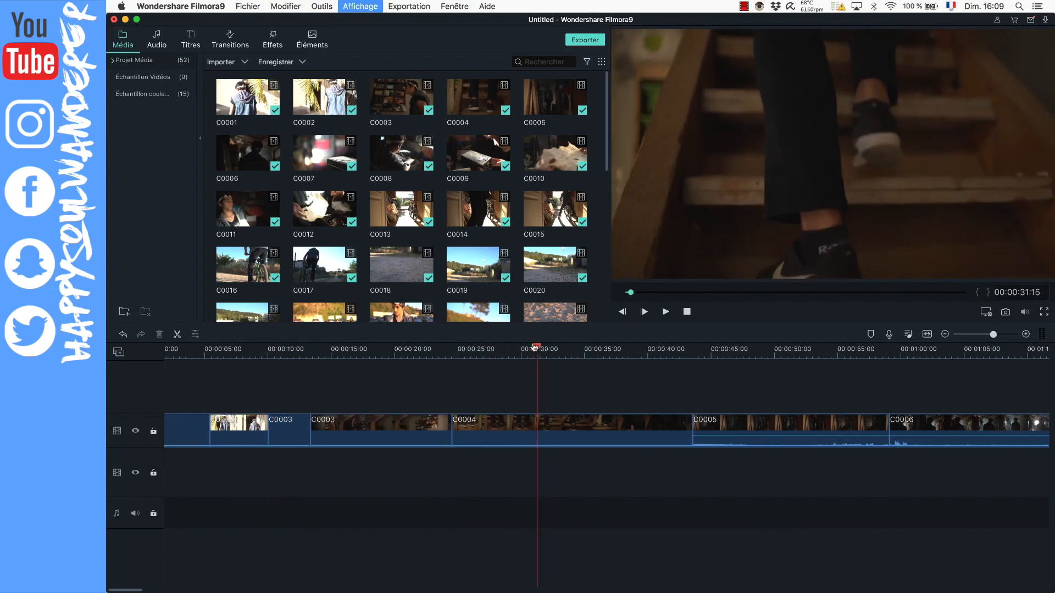
pyautogui.press('super+b')
pyautogui.click(505, 421)
pyautogui.press('Delete')
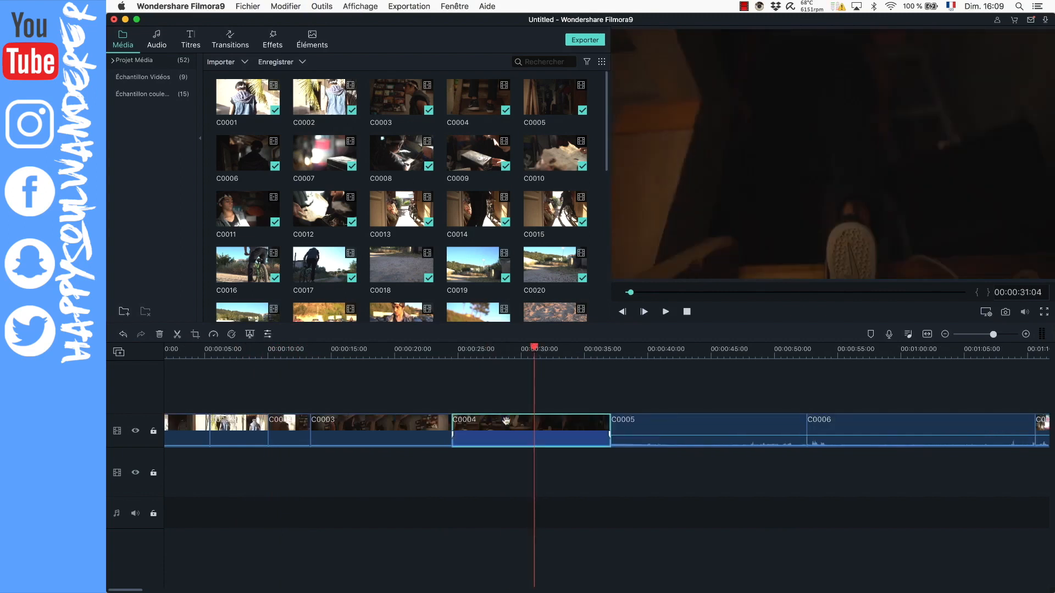
# Step: Place clip C0004 on the track above, ahead of the second C0003 segment, and put that segment on the main video track
pyautogui.moveTo(506, 420); pyautogui.dragTo(359, 438)
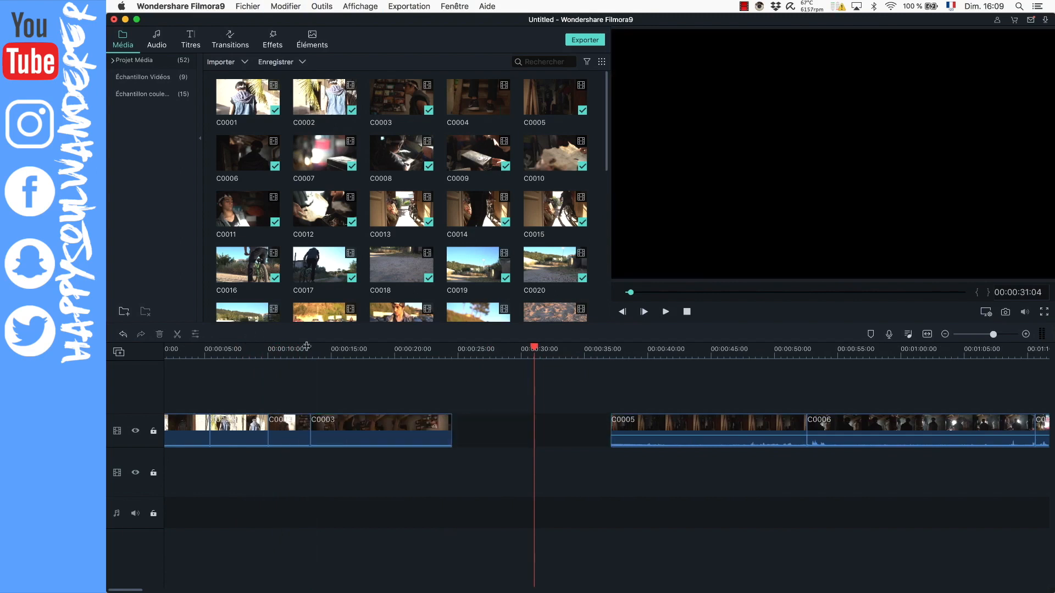
pyautogui.moveTo(291, 349); pyautogui.dragTo(376, 347)
pyautogui.press('Delete')
pyautogui.click(274, 407)
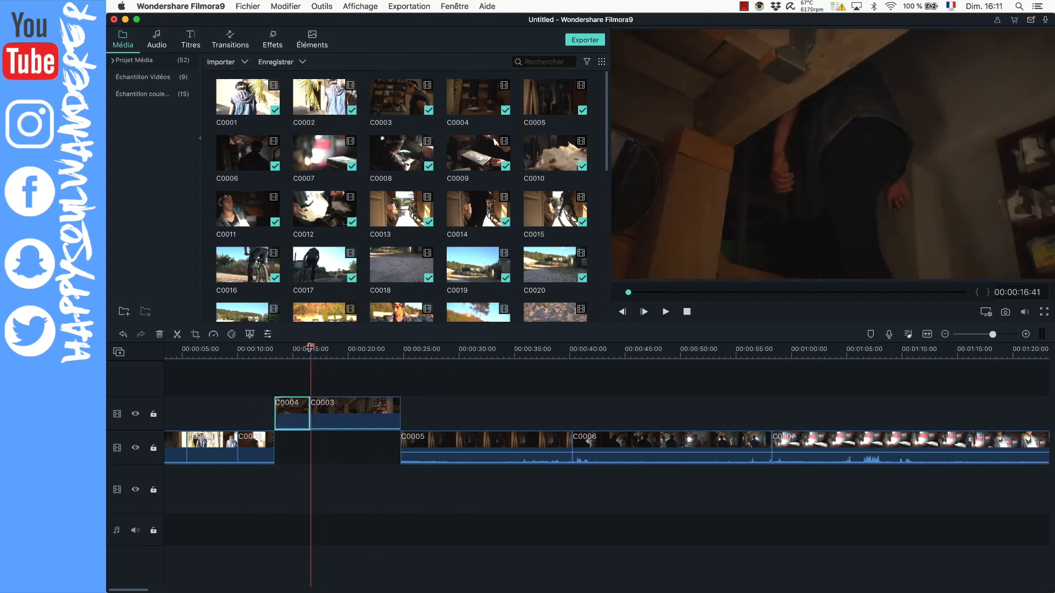
pyautogui.moveTo(338, 413); pyautogui.dragTo(342, 446)
# Step: Play back the passage from C0004 to C0003, restarting from 00:00:14:54
pyautogui.press('space')
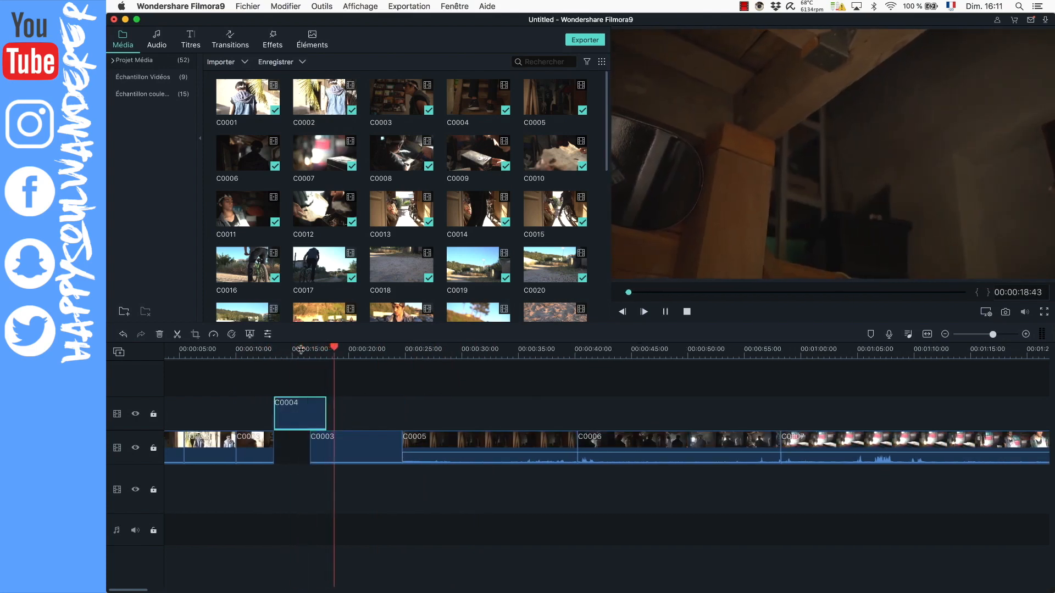
pyautogui.click(291, 353)
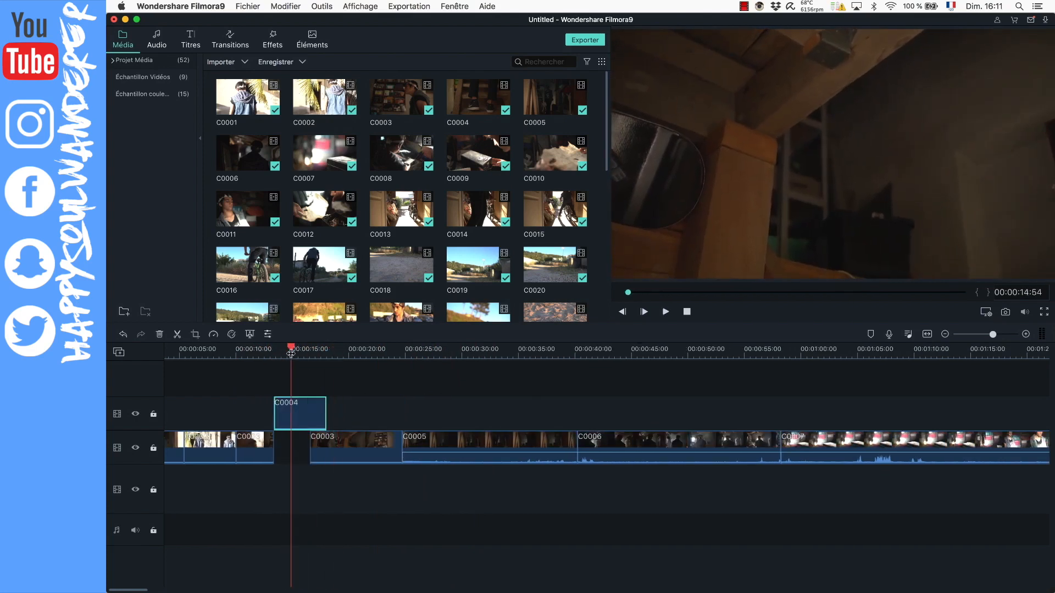
pyautogui.press('space')
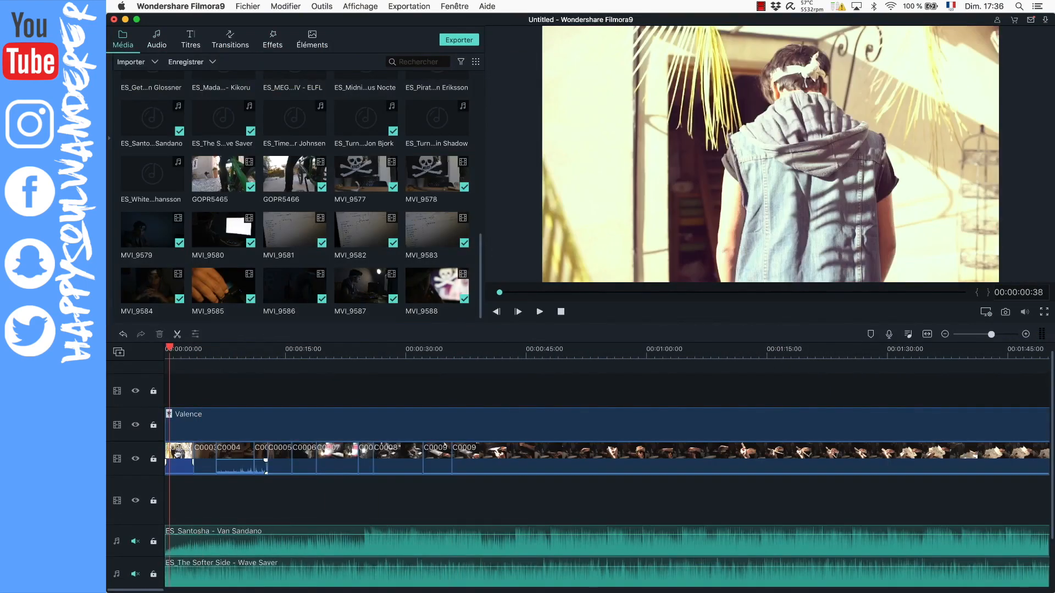
# Step: Open the video settings of the first C0002 clip and examine its transform, composition and stabilisation options at 00:00:02:40
pyautogui.doubleClick(179, 458)
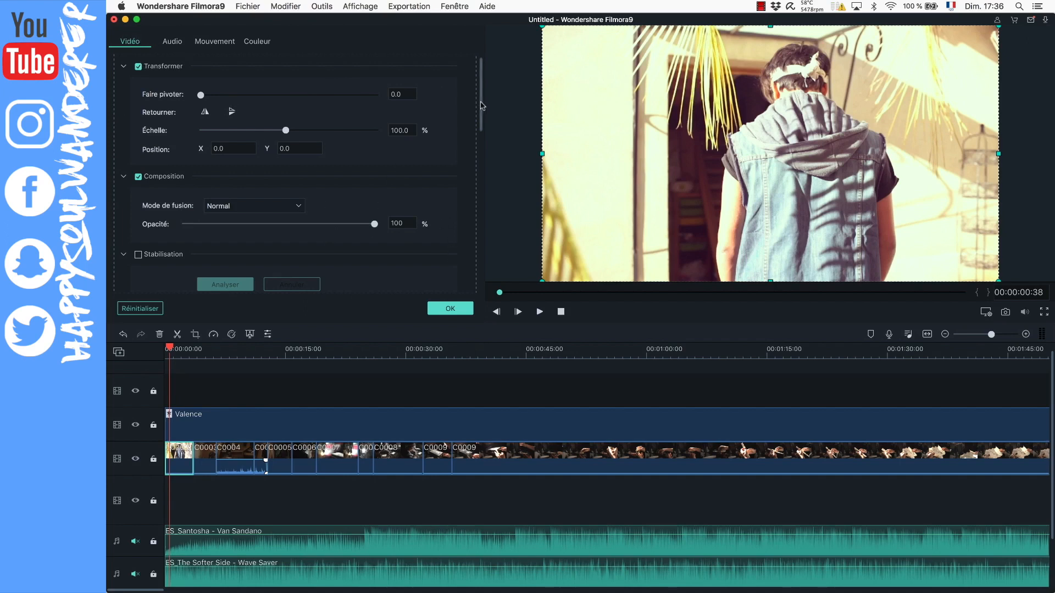
pyautogui.moveTo(481, 104)
pyautogui.mouseDown()
pyautogui.moveTo(483, 159)
pyautogui.moveTo(481, 99)
pyautogui.mouseUp()
pyautogui.moveTo(168, 346); pyautogui.dragTo(185, 347)
pyautogui.scroll(-3, 165, 265)
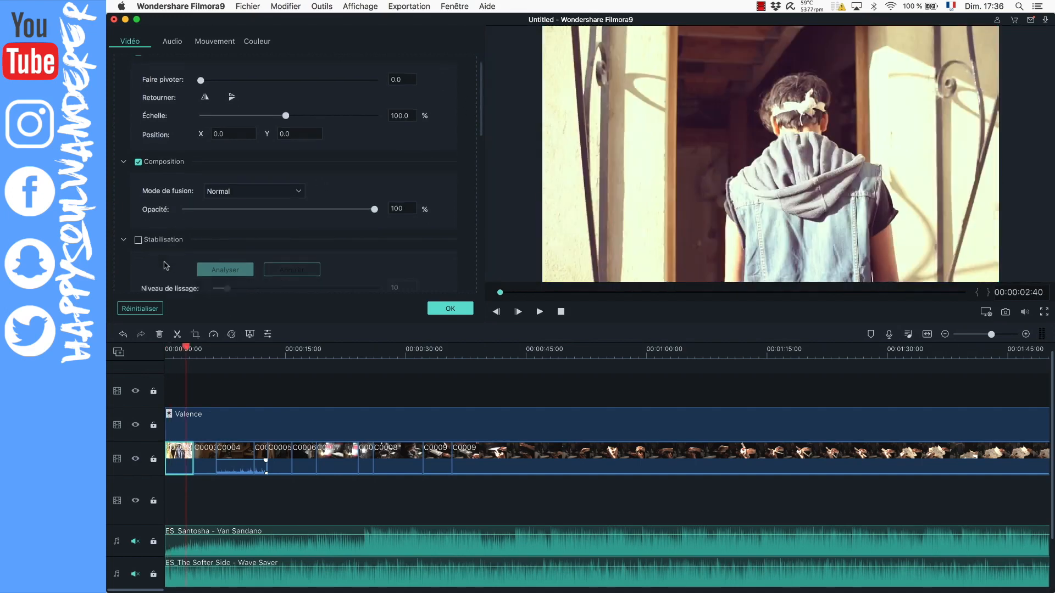
# Step: Open the colour settings of the first C0002 clip and bring up its 3D LUT choices
pyautogui.click(214, 461)
pyautogui.scroll(2, 214, 462)
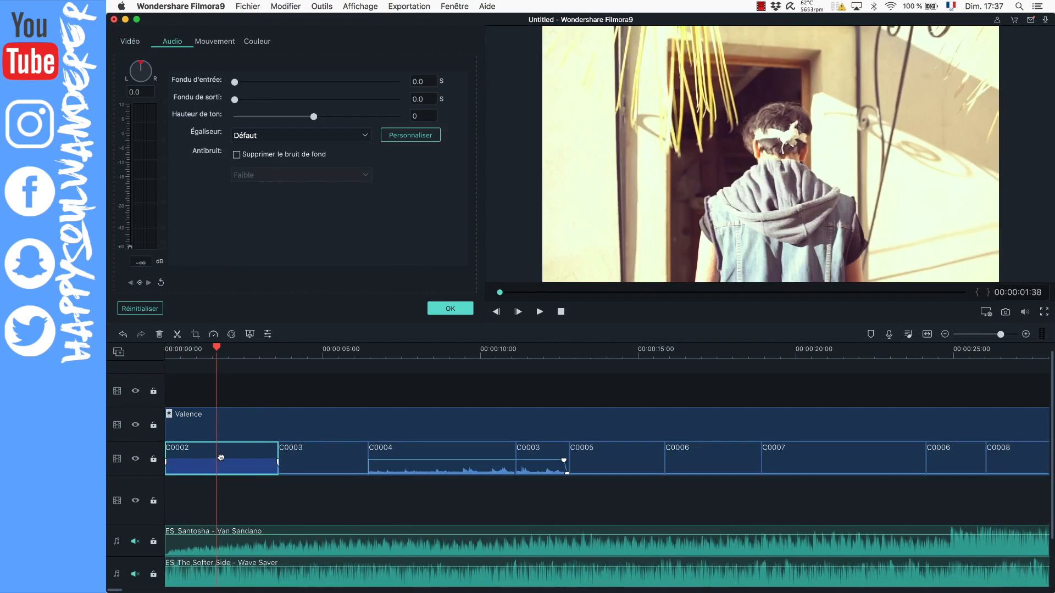
pyautogui.click(257, 42)
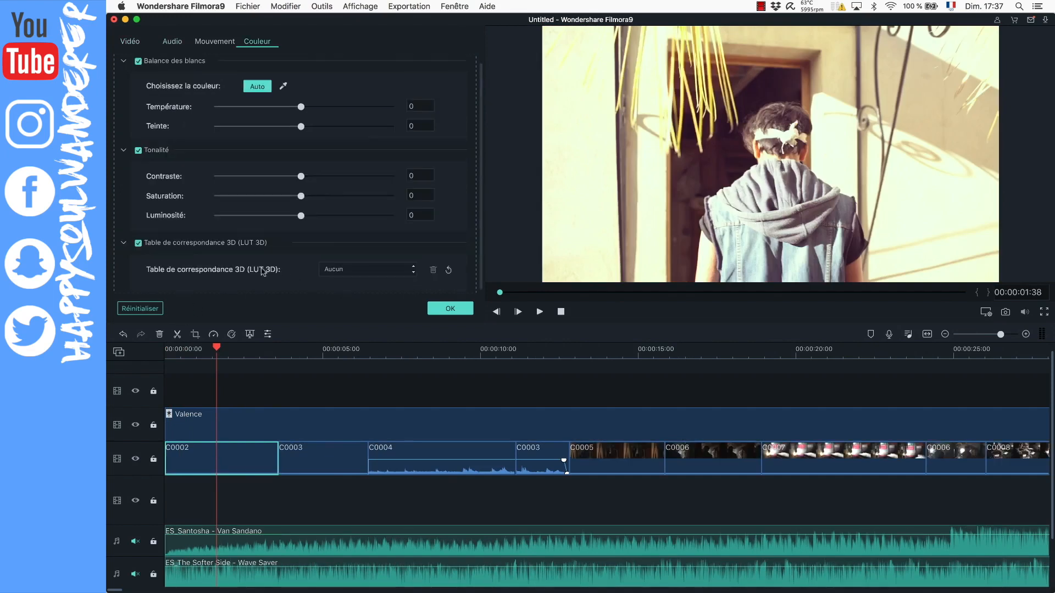
pyautogui.click(414, 266)
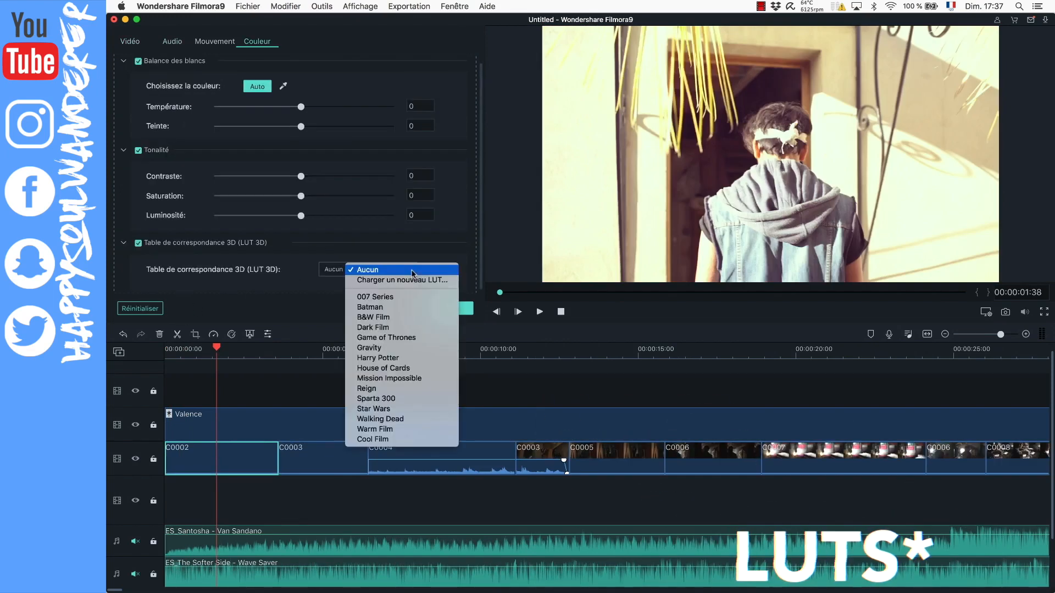
# Step: Try the Batman, B&W Film, Game of Thrones, Gravity and Harry Potter 3D LUTs on the first C0002 clip
pyautogui.click(355, 281)
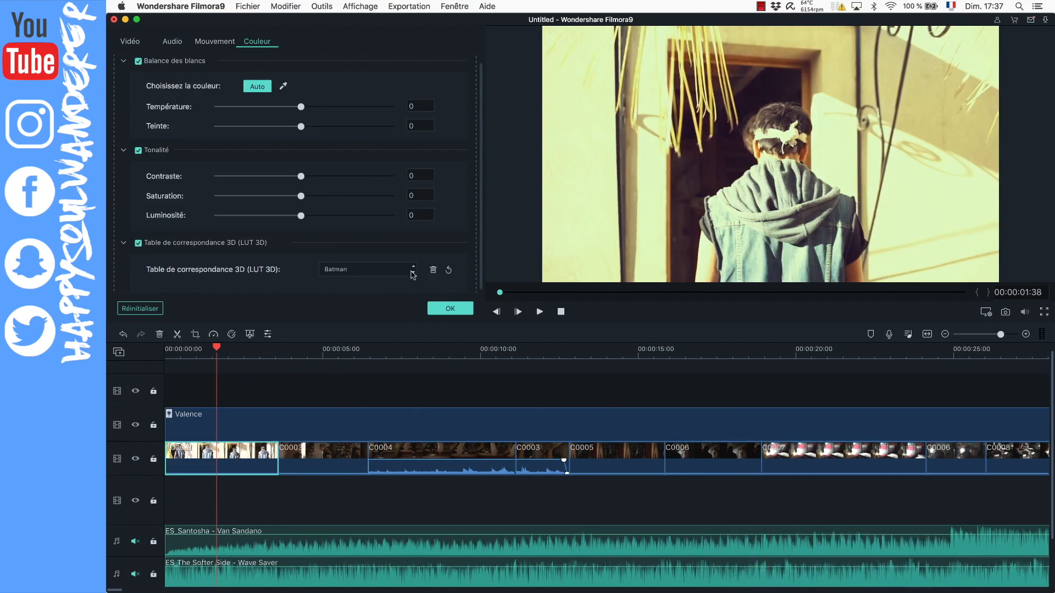
pyautogui.click(358, 271)
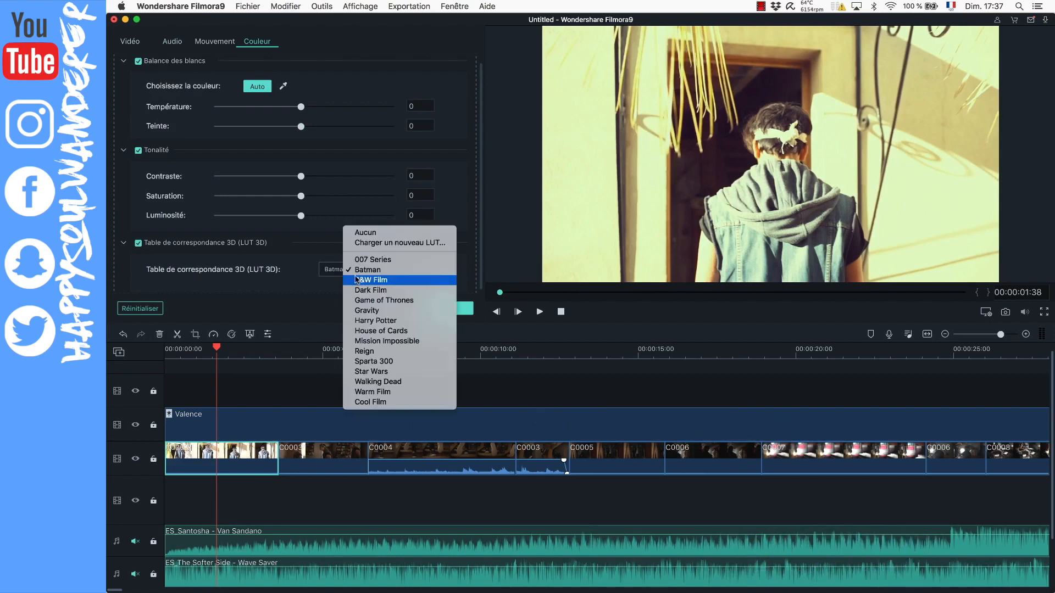
pyautogui.click(356, 280)
pyautogui.click(360, 275)
pyautogui.click(364, 281)
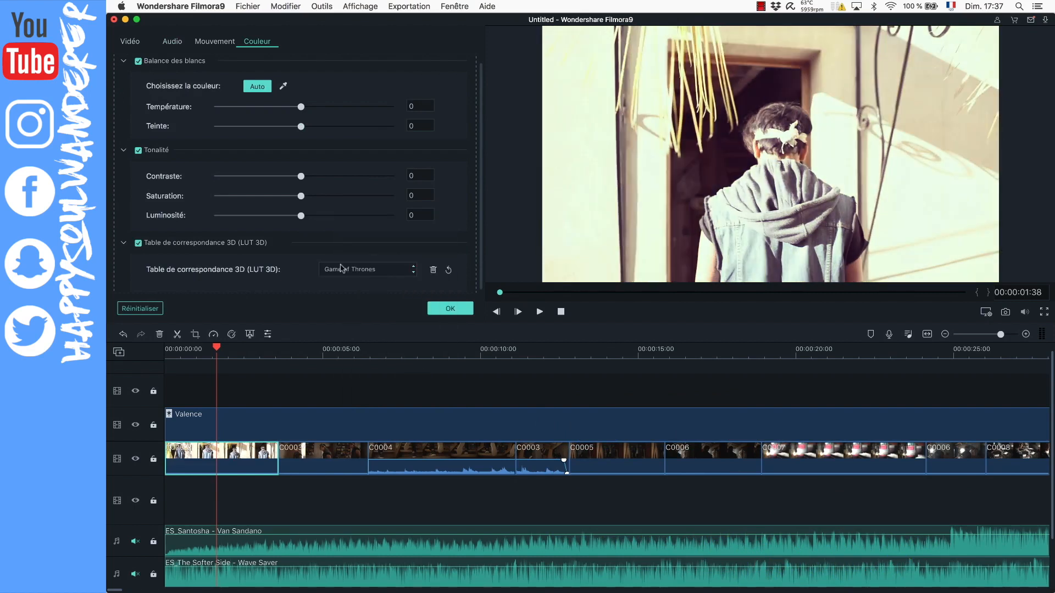
pyautogui.click(342, 268)
pyautogui.click(342, 280)
pyautogui.click(346, 269)
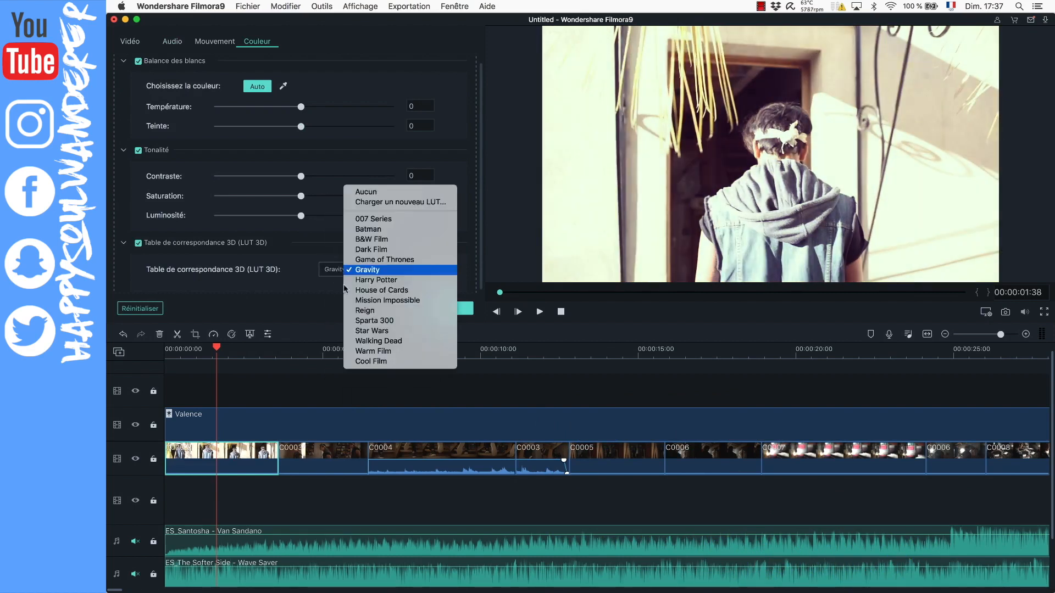
pyautogui.click(351, 281)
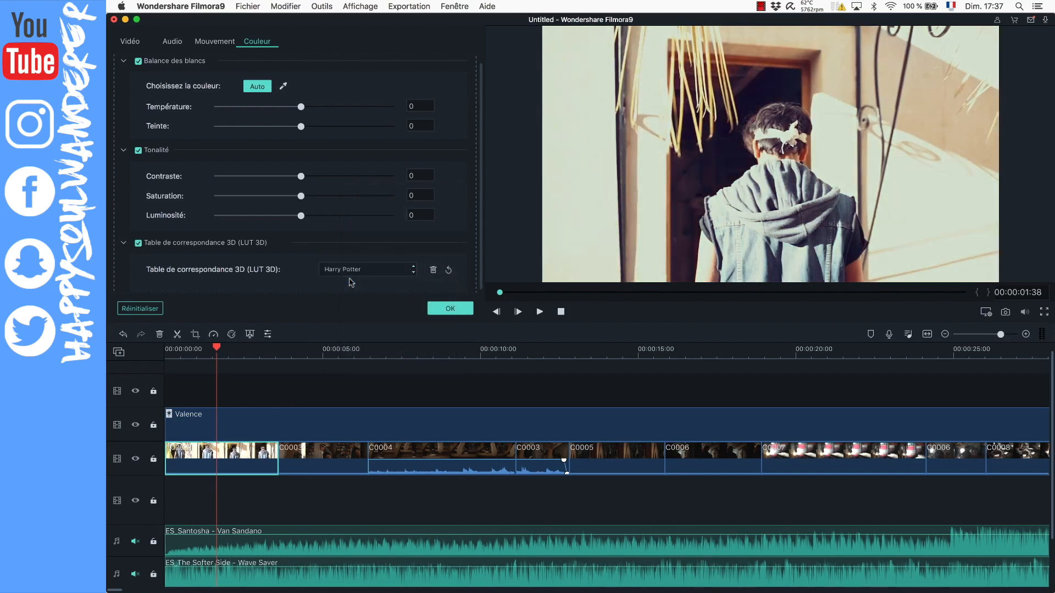
# Step: Apply the House of Cards 3D LUT to the first C0002 clip
pyautogui.click(349, 274)
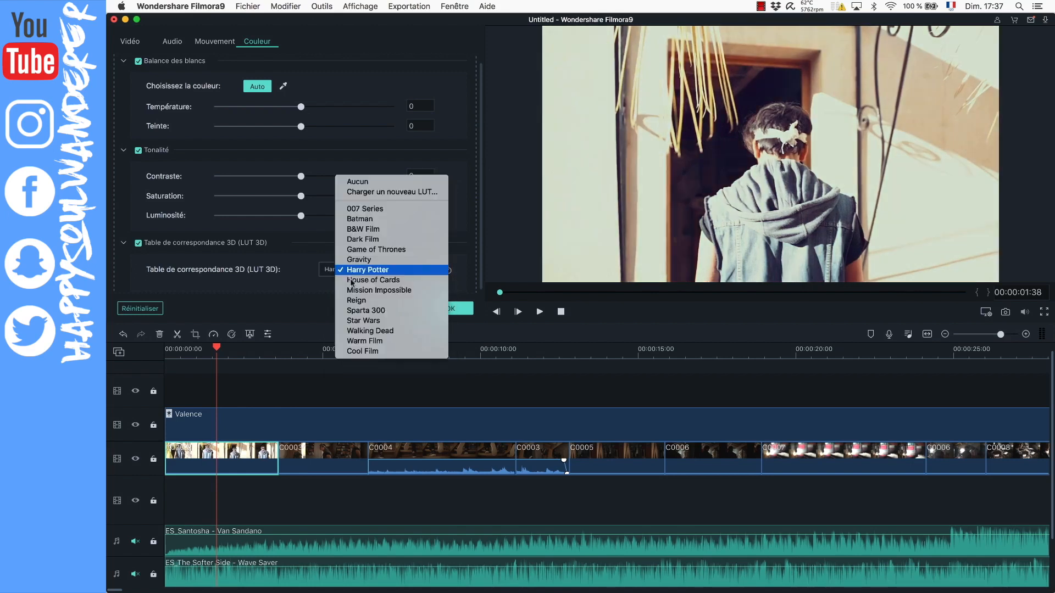
pyautogui.click(351, 282)
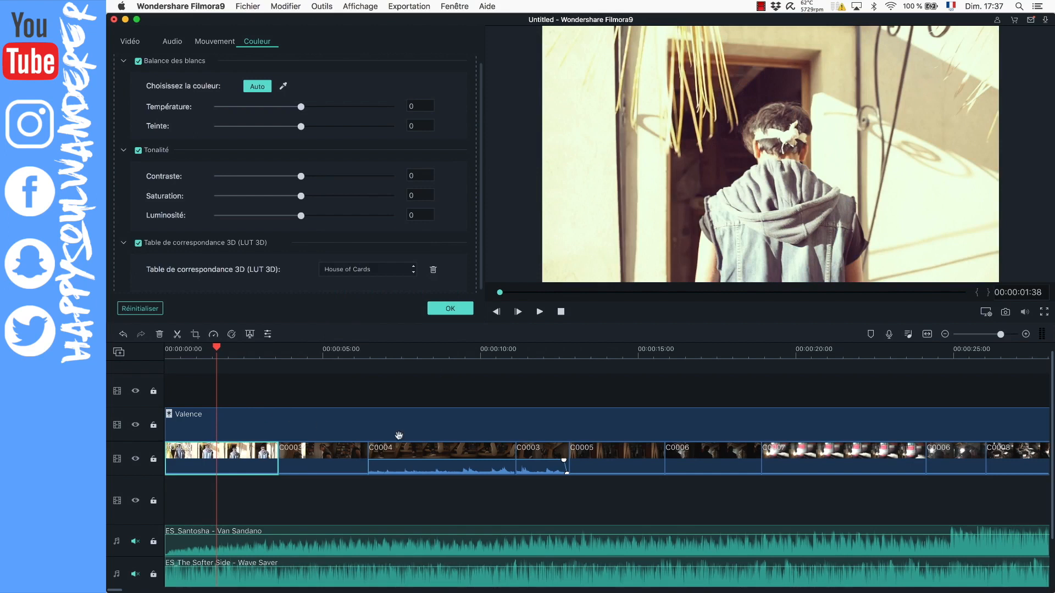
# Step: Place the Granulation effect on the track above Valence, over clips C0003 and C0004, and preview it at 00:00:04:50
pyautogui.click(254, 422)
pyautogui.click(272, 40)
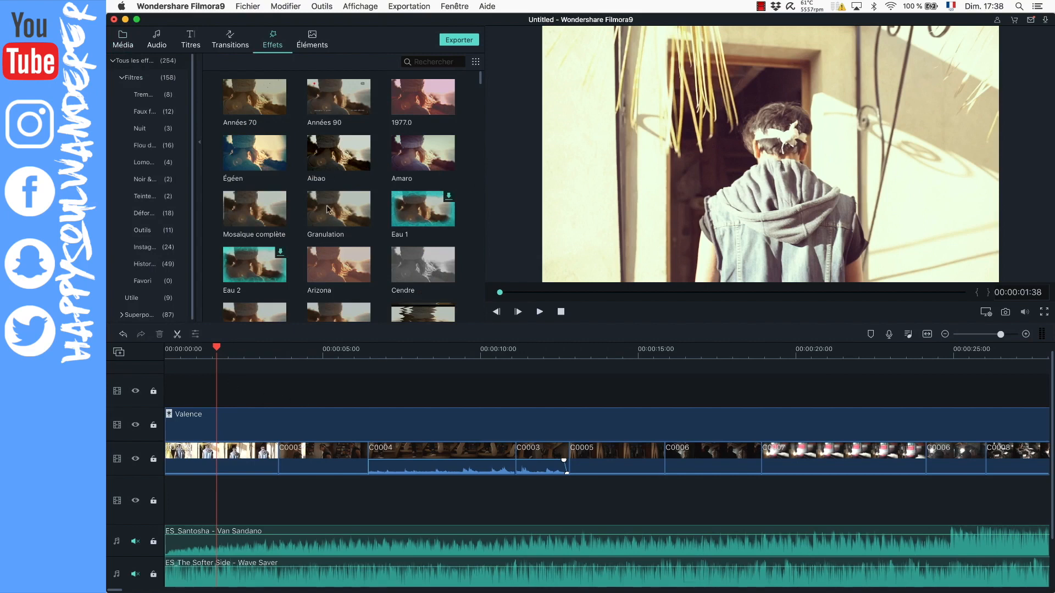
pyautogui.moveTo(328, 209); pyautogui.dragTo(304, 388)
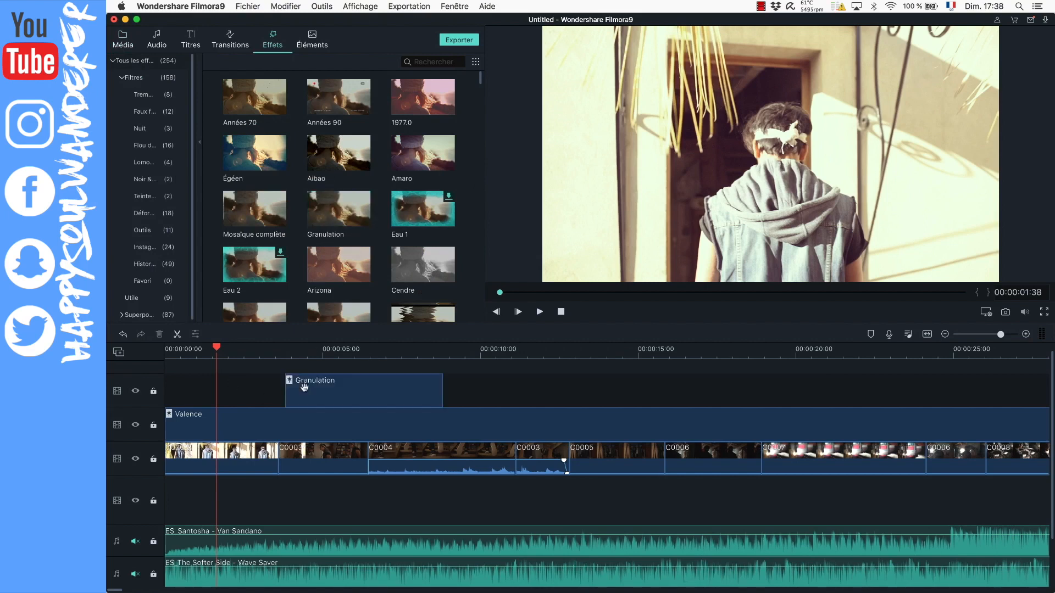
pyautogui.click(328, 392)
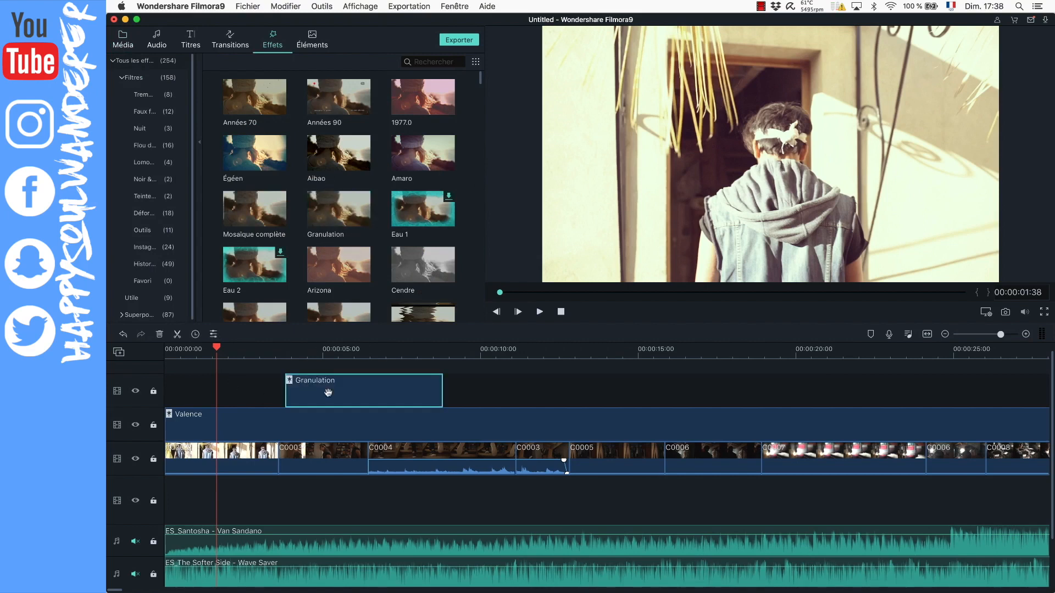
pyautogui.click(318, 357)
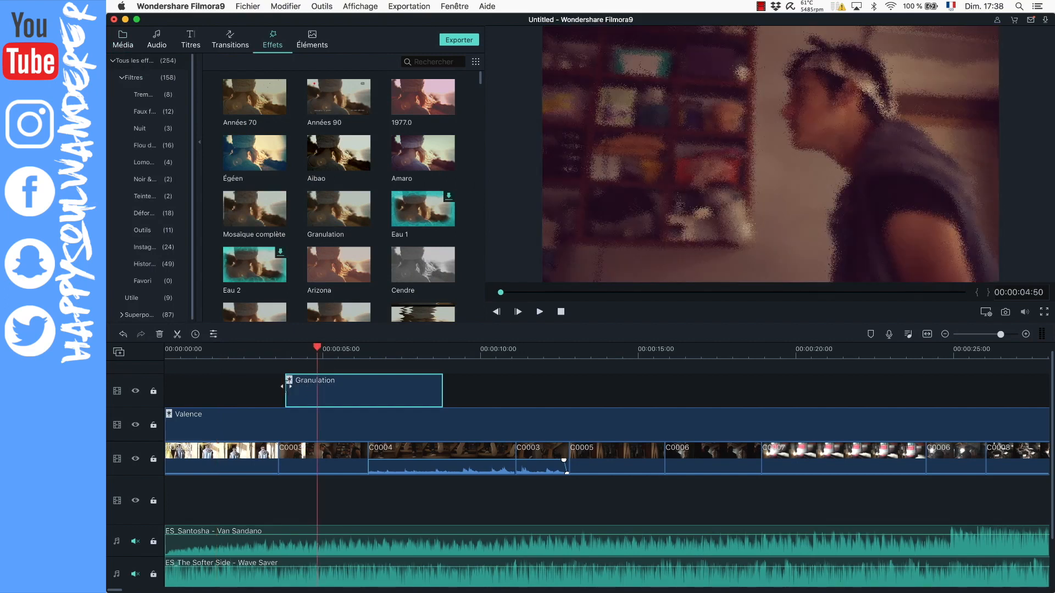
# Step: Extend the Granulation effect back to the start of the timeline, and delete the effect
pyautogui.moveTo(285, 386); pyautogui.dragTo(138, 395)
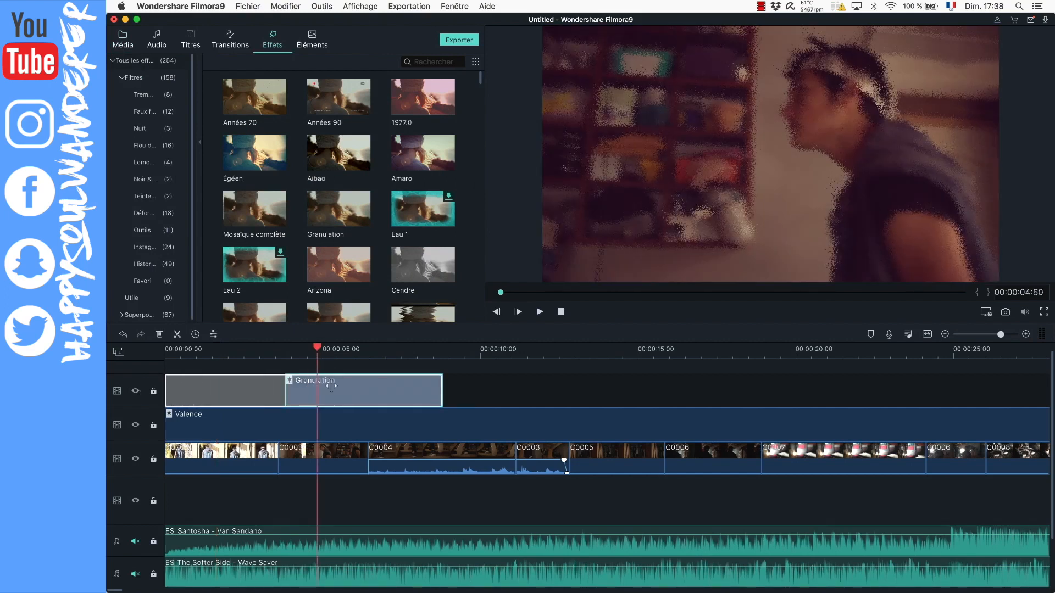
pyautogui.moveTo(331, 386); pyautogui.dragTo(250, 349)
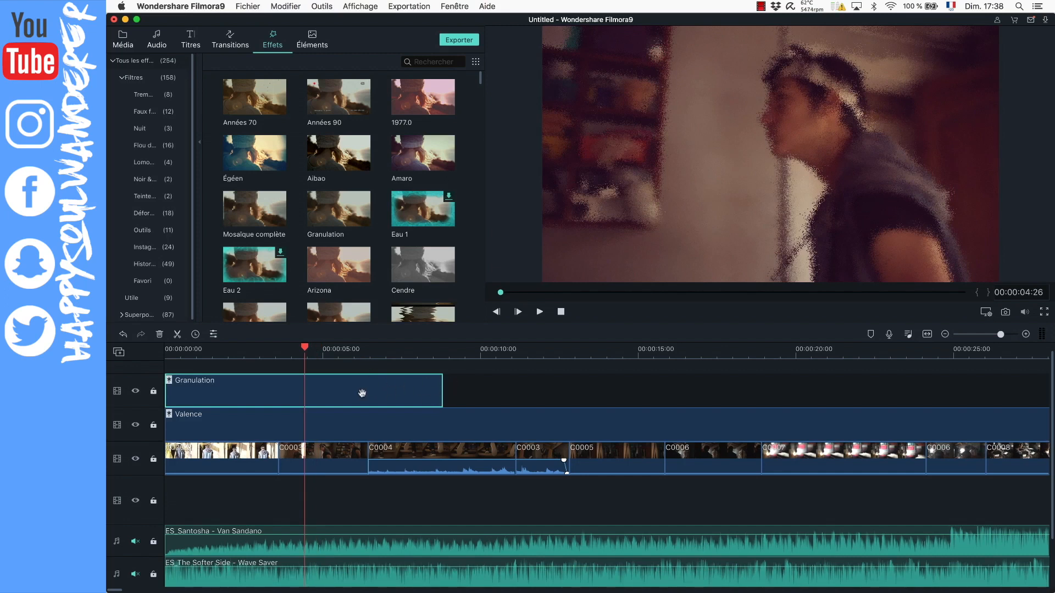
pyautogui.press('Delete')
# Step: Compare the picture at 00:00:04:46 with and without the Valence filter by hiding and showing its track
pyautogui.click(229, 416)
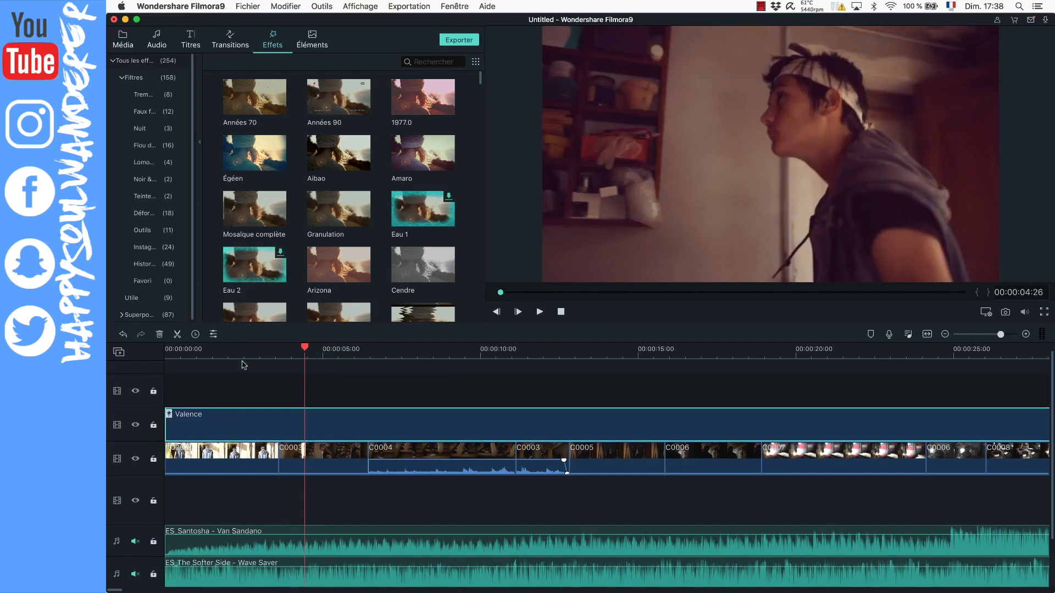
pyautogui.click(239, 350)
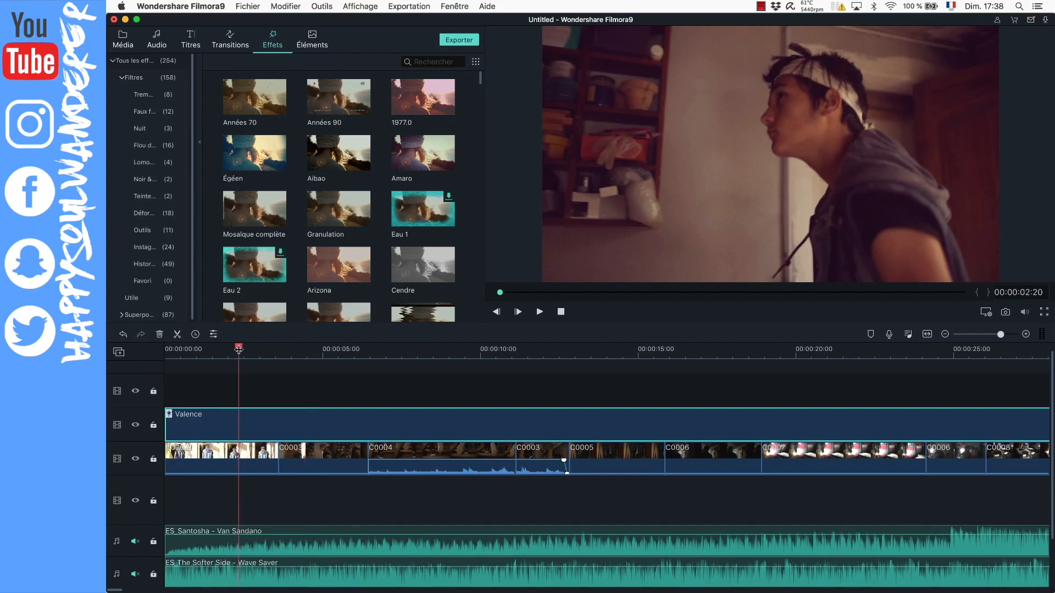
pyautogui.moveTo(239, 349); pyautogui.dragTo(315, 348)
pyautogui.click(135, 426)
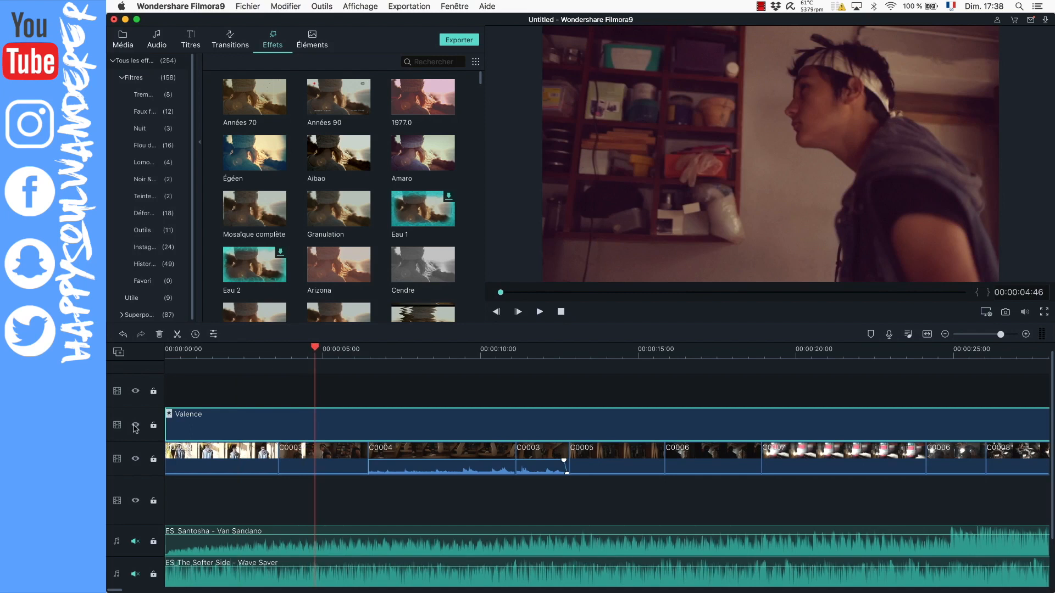
pyautogui.click(135, 427)
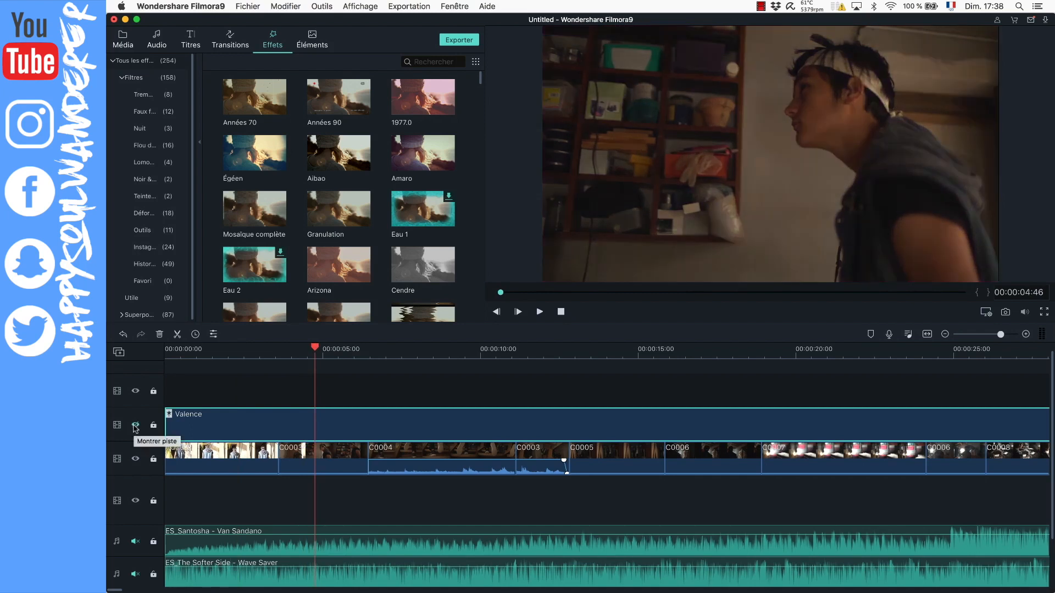
pyautogui.click(135, 427)
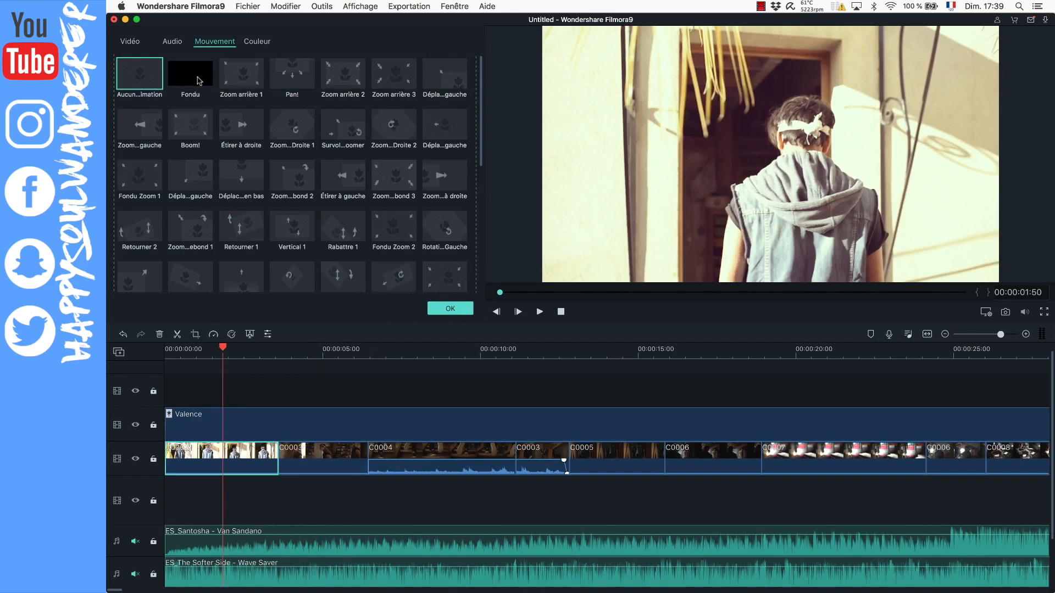
# Step: Browse the motion presets of the first C0002 clip, and open its advanced colour correction to look through the colour presets
pyautogui.scroll(-2, 311, 175)
pyautogui.click(268, 334)
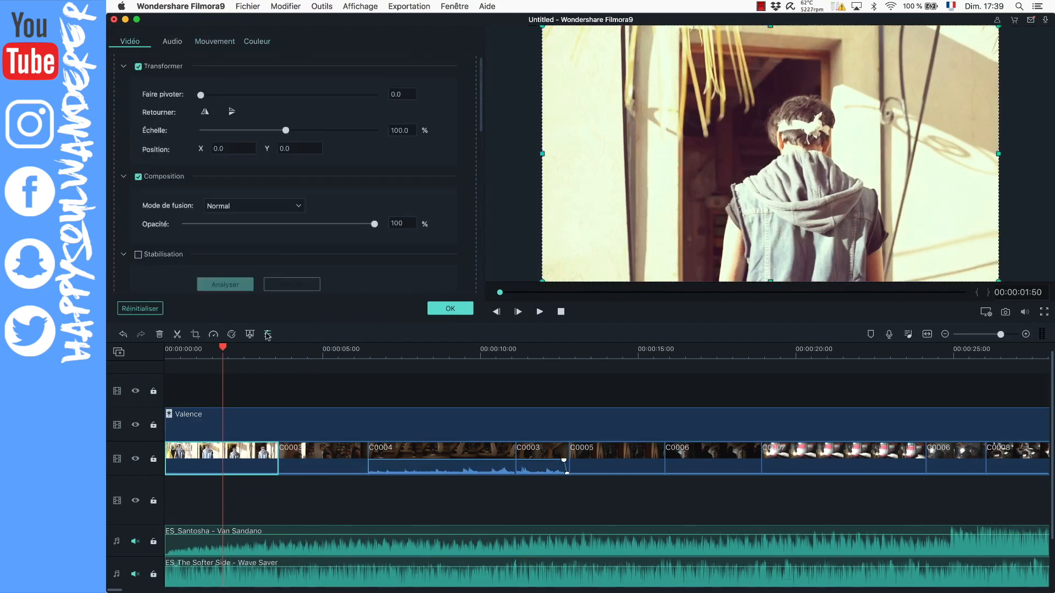
pyautogui.click(232, 334)
pyautogui.moveTo(517, 151); pyautogui.dragTo(479, 50)
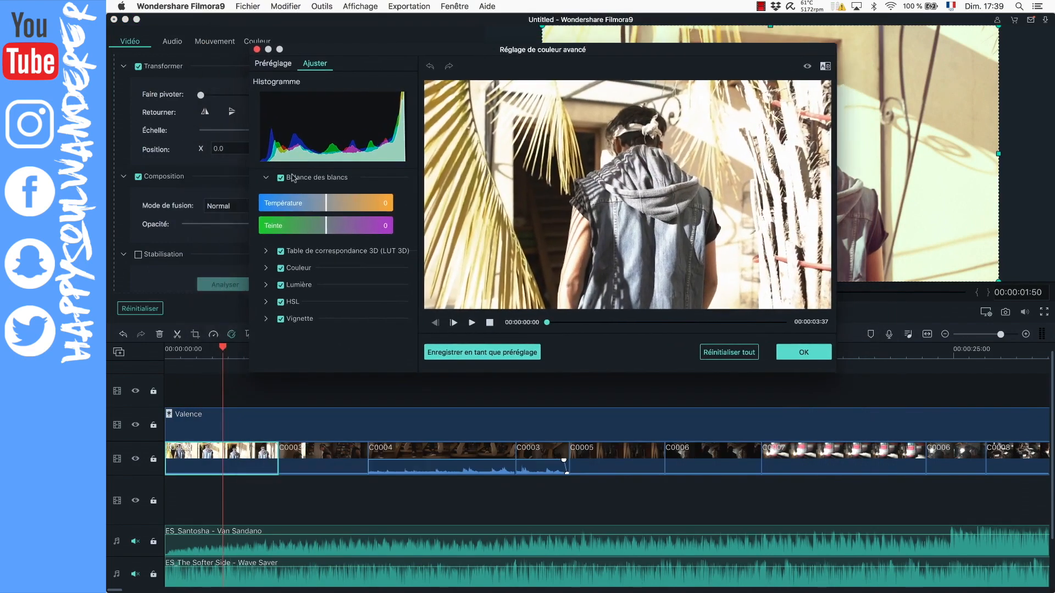
pyautogui.scroll(-10, 308, 290)
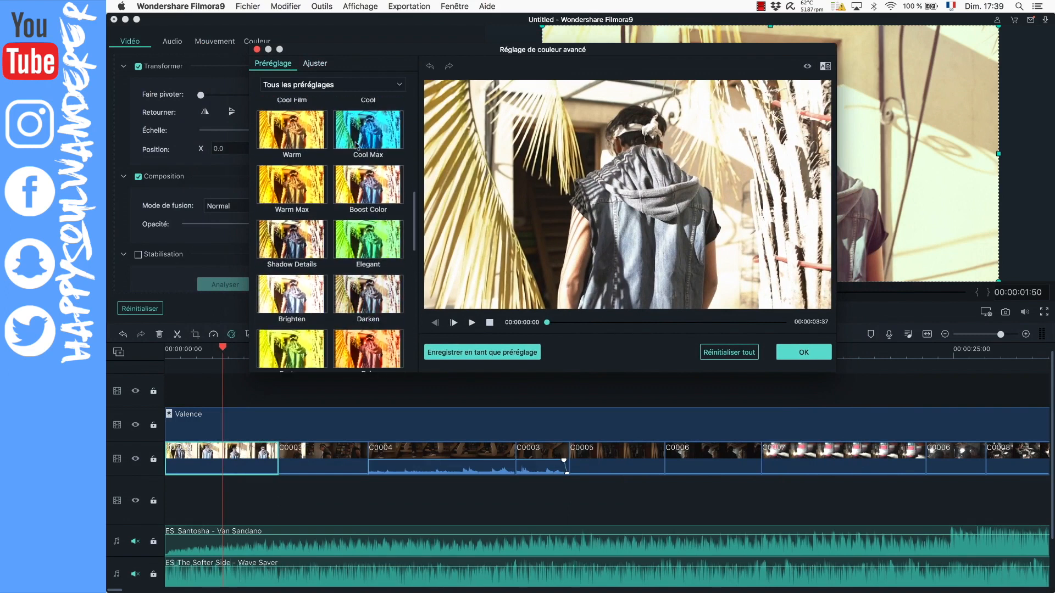
pyautogui.scroll(-1, 330, 322)
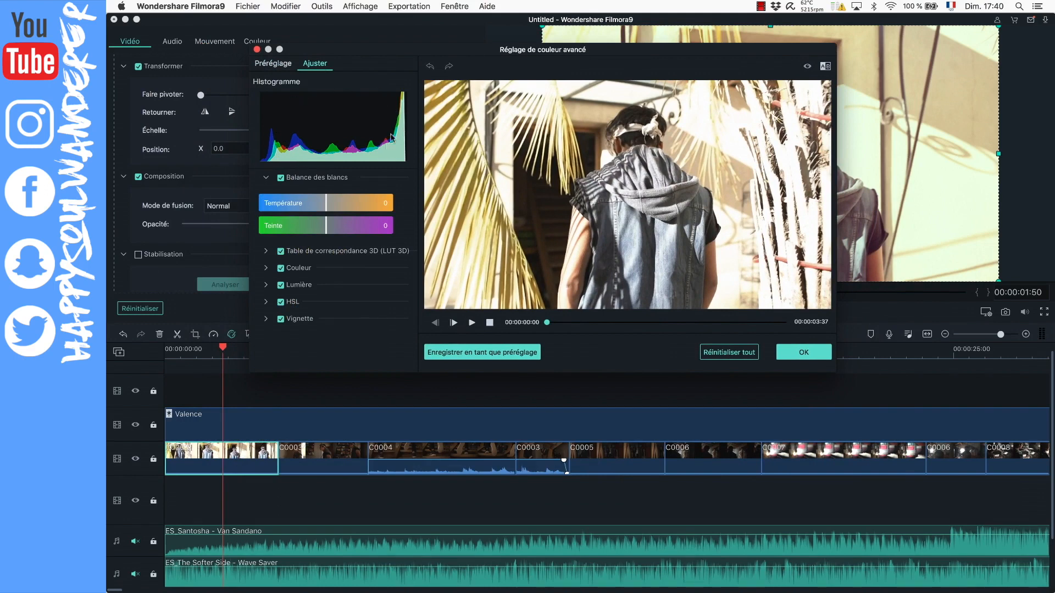
# Step: In the advanced colour correction, set Exposition to -12, Luminosité to -8, Contraste to 18, Blancs to -46 and Noirs to -11
pyautogui.click(298, 267)
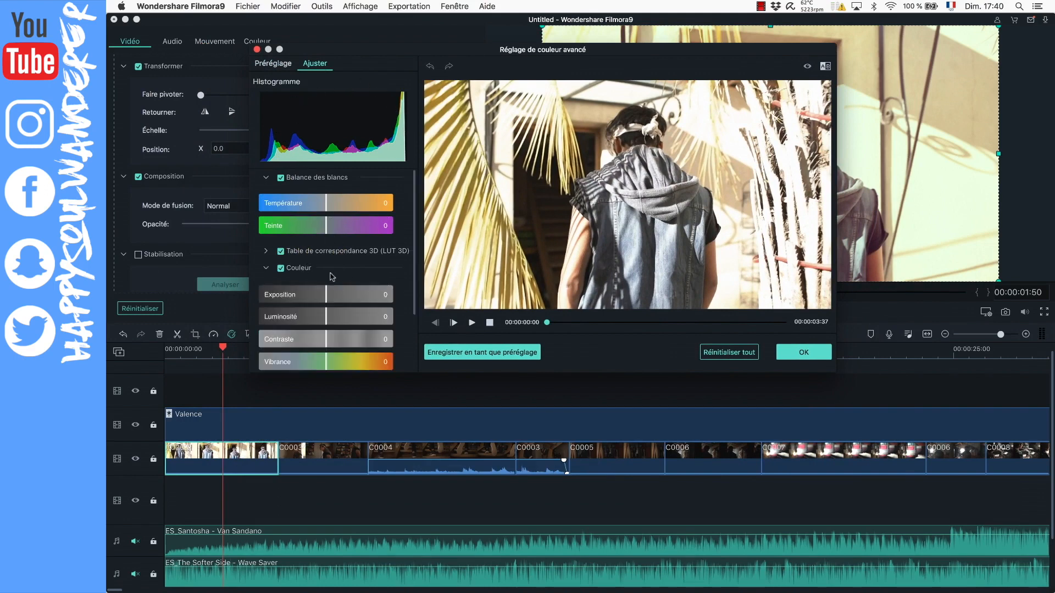
pyautogui.moveTo(325, 293); pyautogui.dragTo(339, 338)
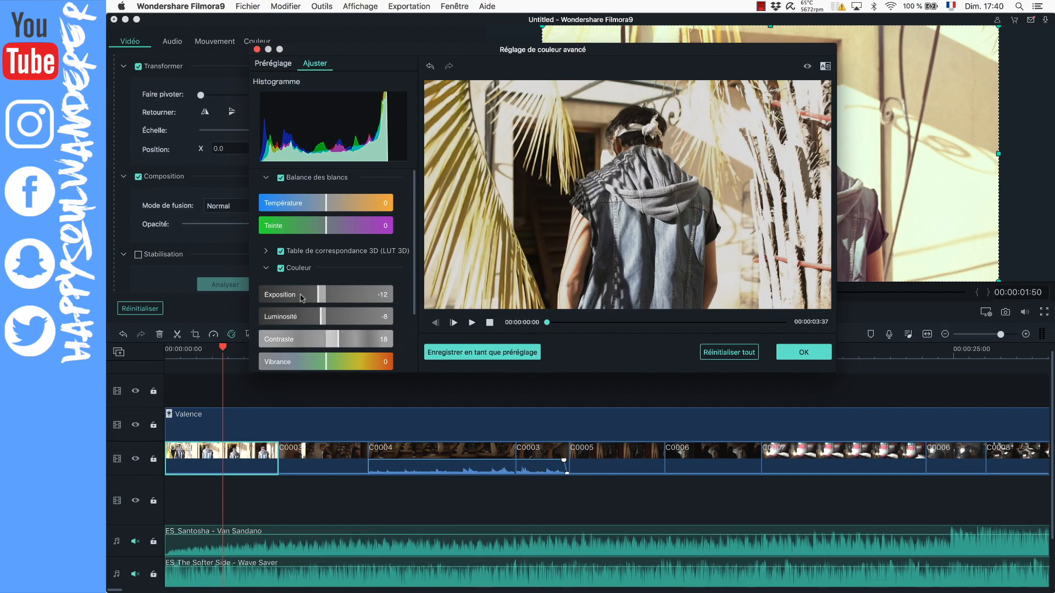
pyautogui.scroll(-5, 269, 262)
pyautogui.moveTo(326, 254); pyautogui.dragTo(319, 322)
# Step: Examine the HSL and Vignette adjustments, and accept the advanced colour correction for clip C0002
pyautogui.click(266, 346)
pyautogui.scroll(-3, 270, 357)
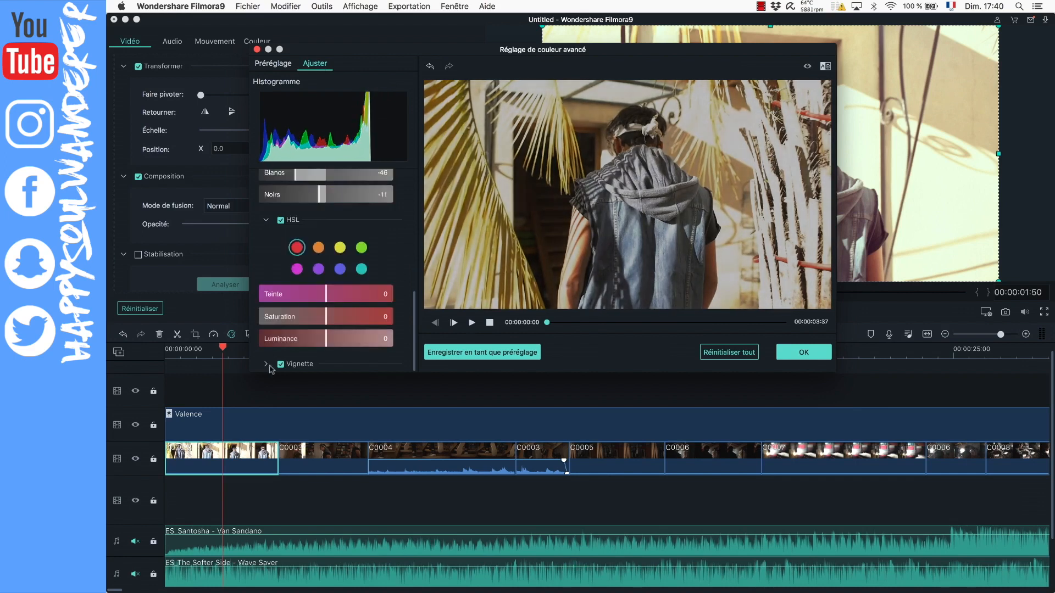
pyautogui.click(266, 364)
pyautogui.scroll(-3, 384, 278)
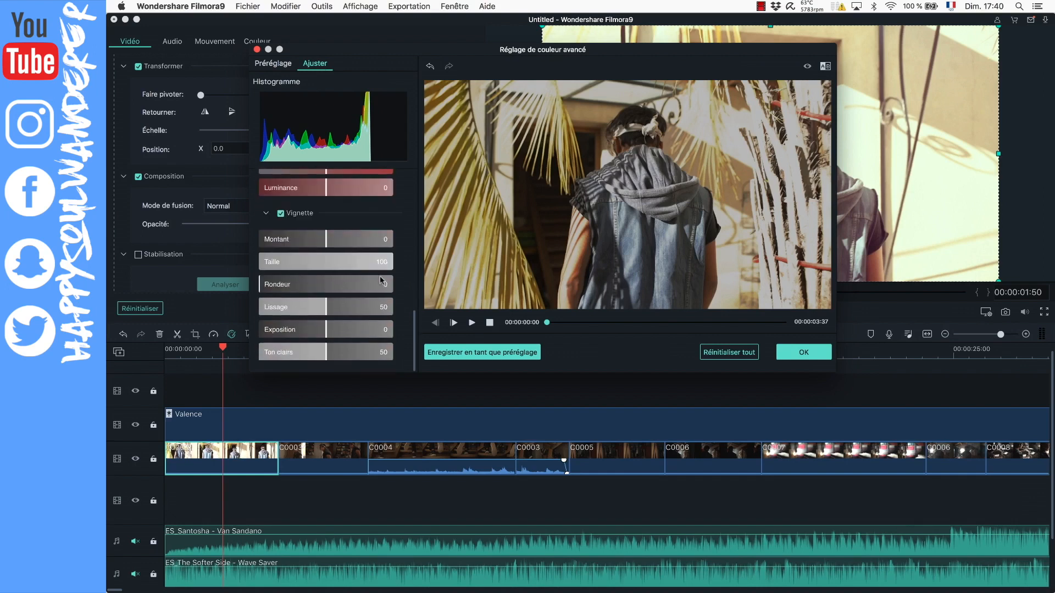
pyautogui.scroll(2, 404, 252)
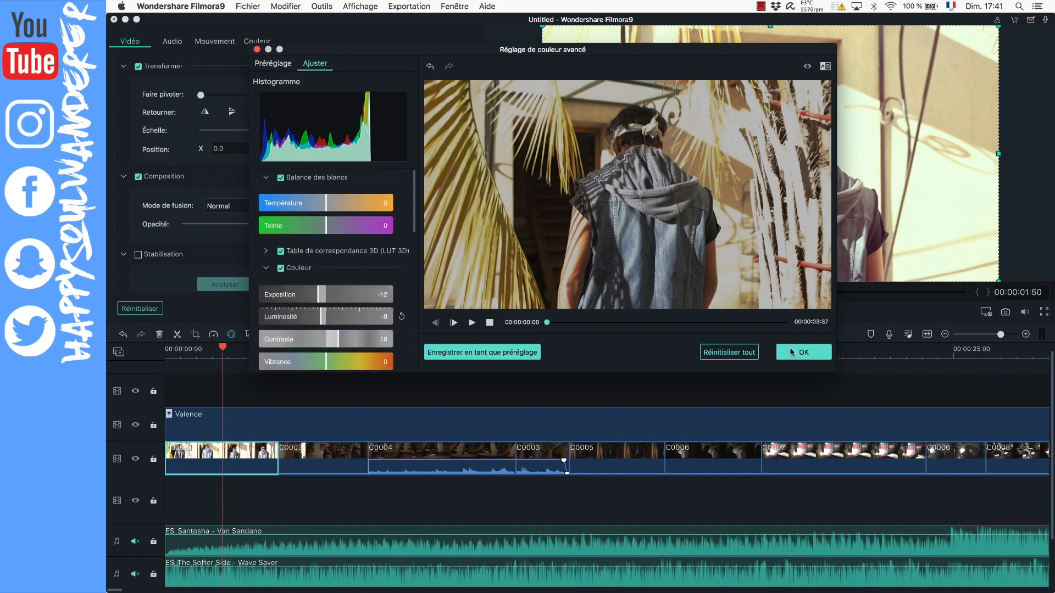
pyautogui.click(791, 352)
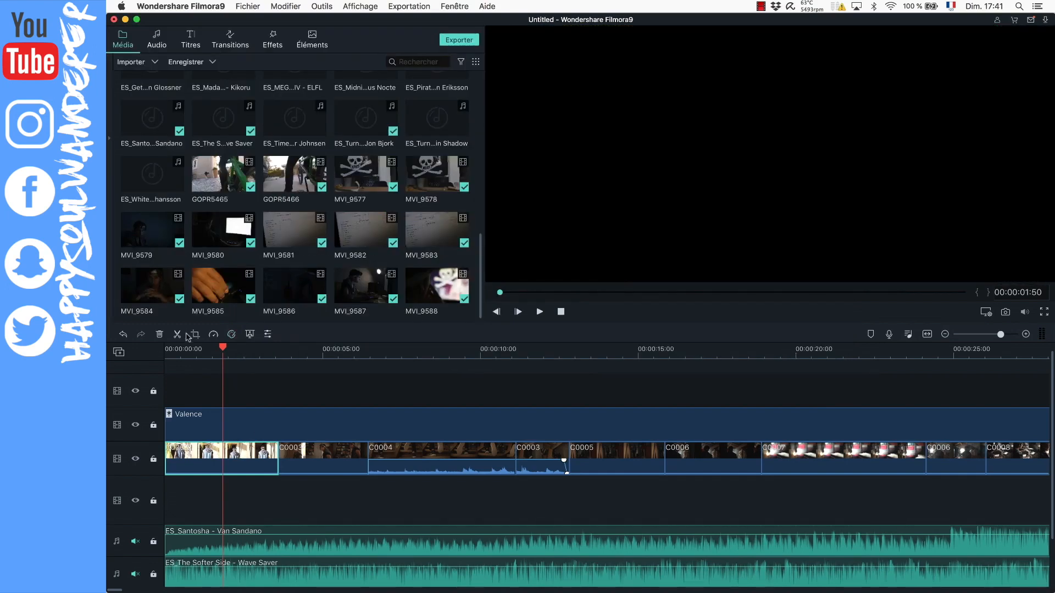
# Step: Play back the colour-corrected C0002 clip from the start of the timeline
pyautogui.click(194, 347)
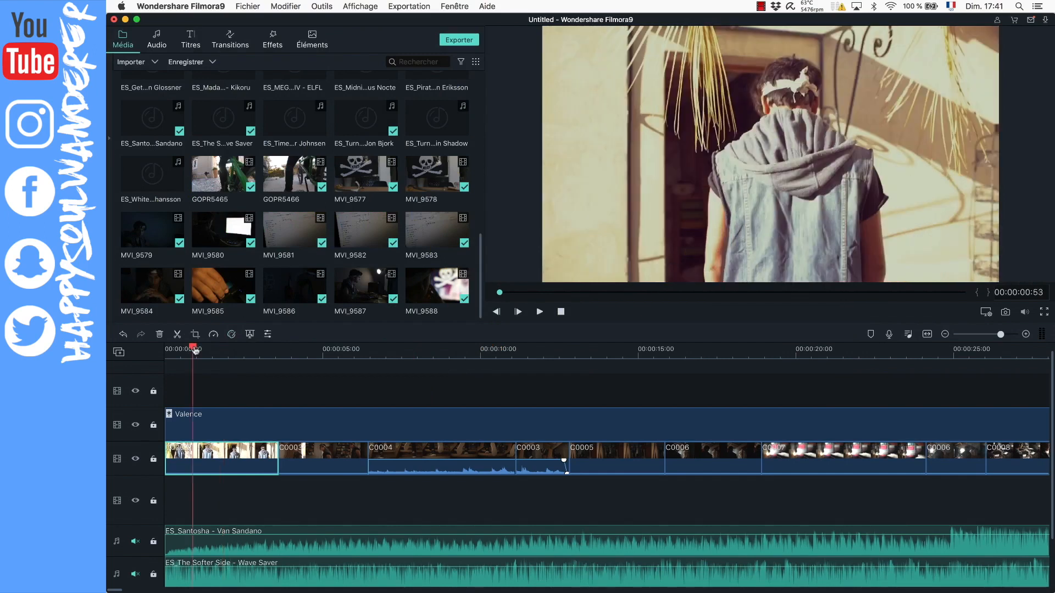
pyautogui.moveTo(193, 347); pyautogui.dragTo(156, 347)
pyautogui.press('space')
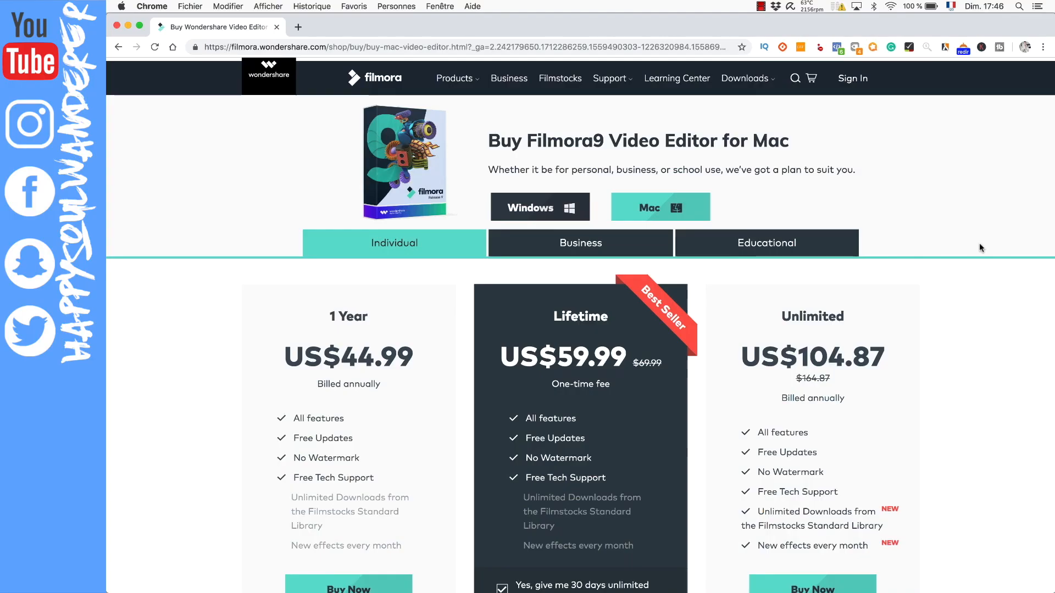
# Step: Switch to Chrome and compare the 1 Year, Lifetime and Unlimited individual plans on the Filmora9 for Mac purchase page
pyautogui.scroll(2, 979, 242)
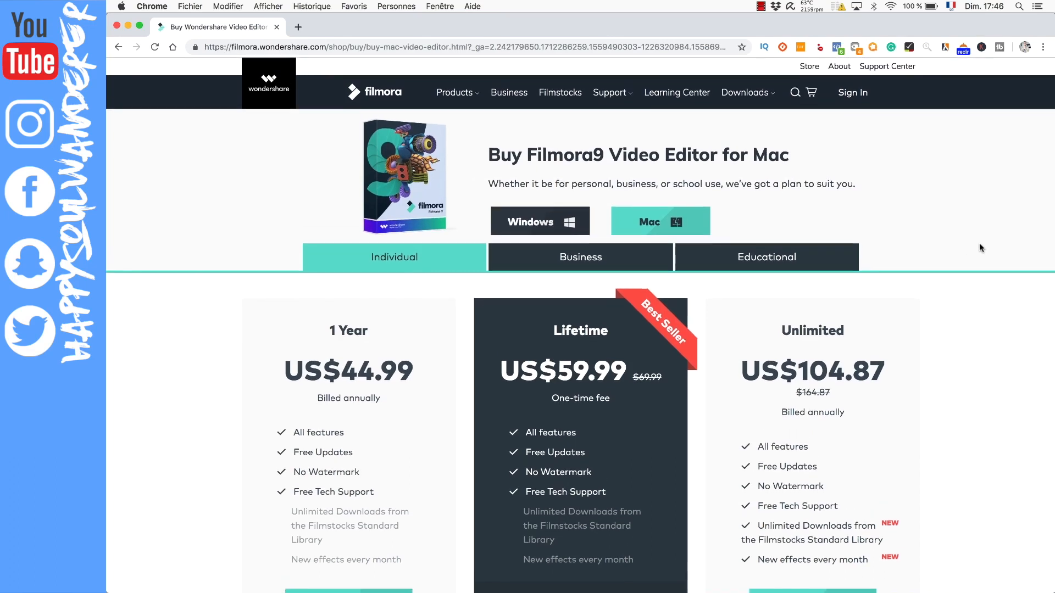
pyautogui.scroll(-3, 980, 247)
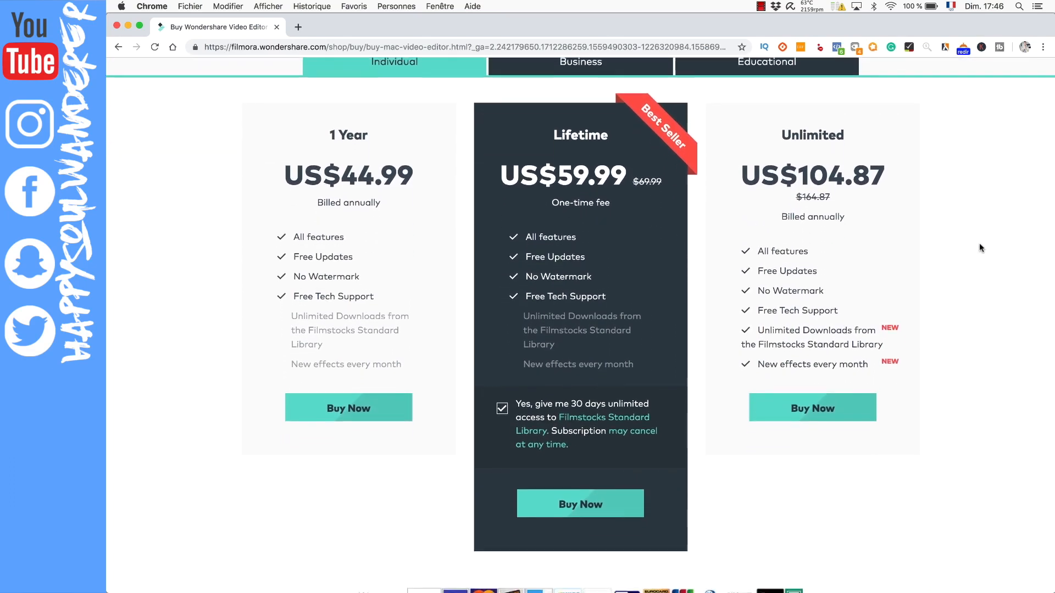
pyautogui.scroll(-1, 979, 248)
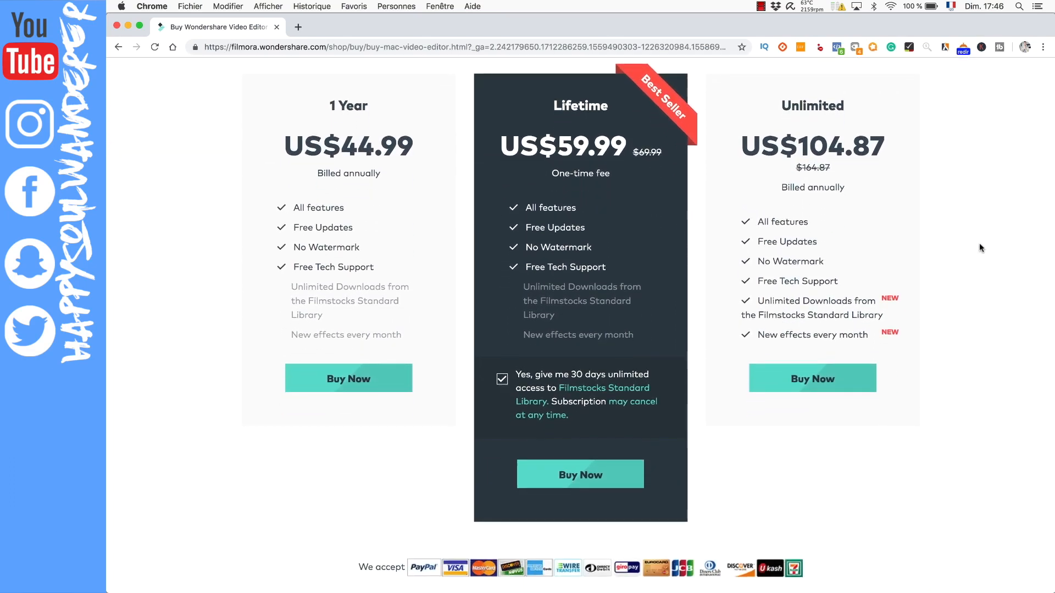